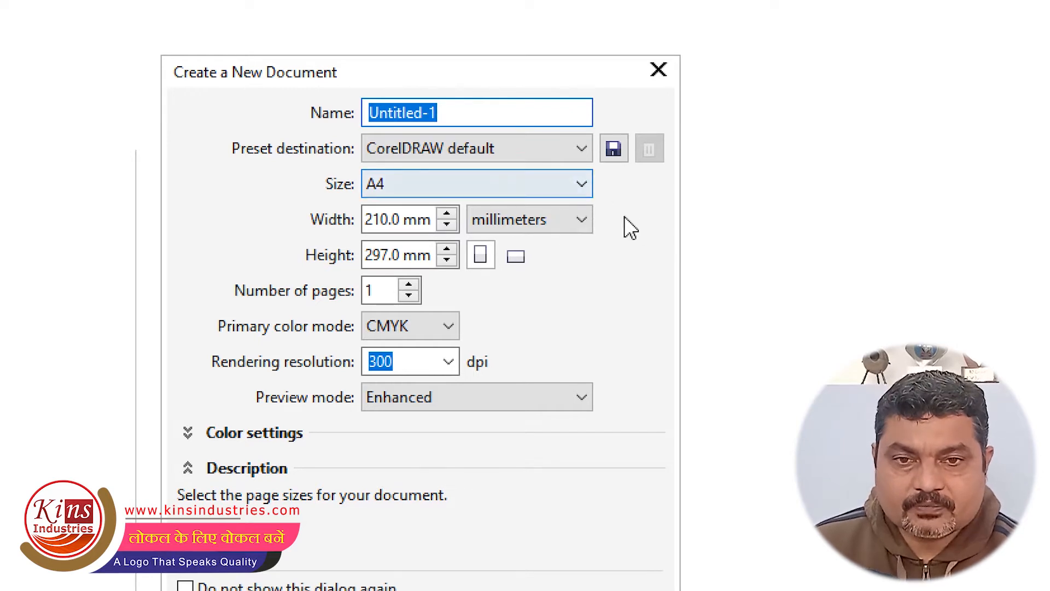
Create a new portrait A4 document, 210 × 297 mm, in CMYK mode at 300 dpi.
click(582, 186)
drag(587, 314, 588, 281)
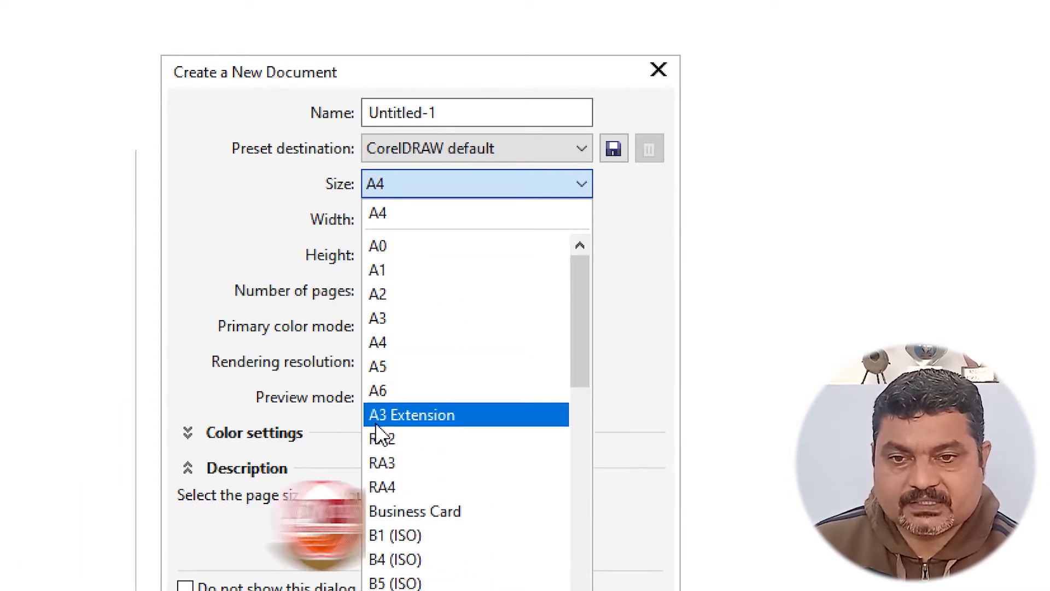
click(393, 345)
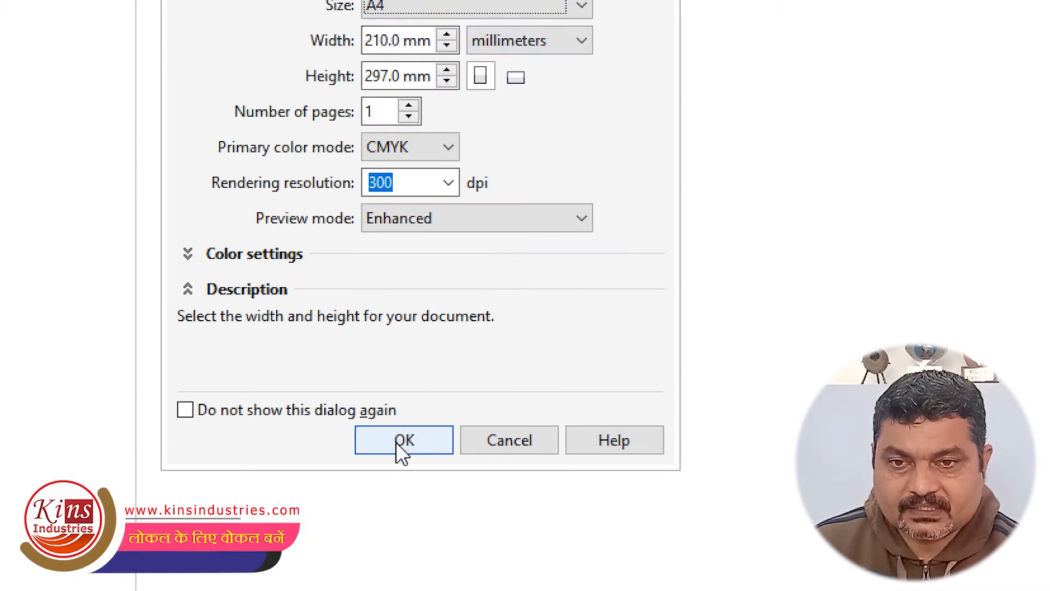
click(399, 446)
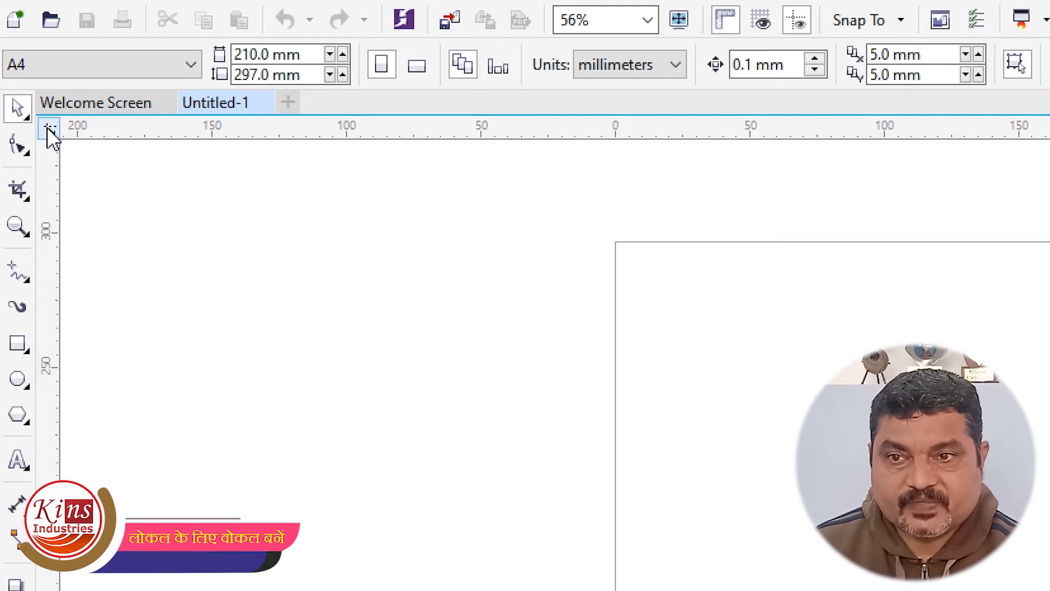
Set the ruler origin at the upper-left corner of the A4 page.
drag(48, 131, 87, 167)
drag(198, 190, 615, 242)
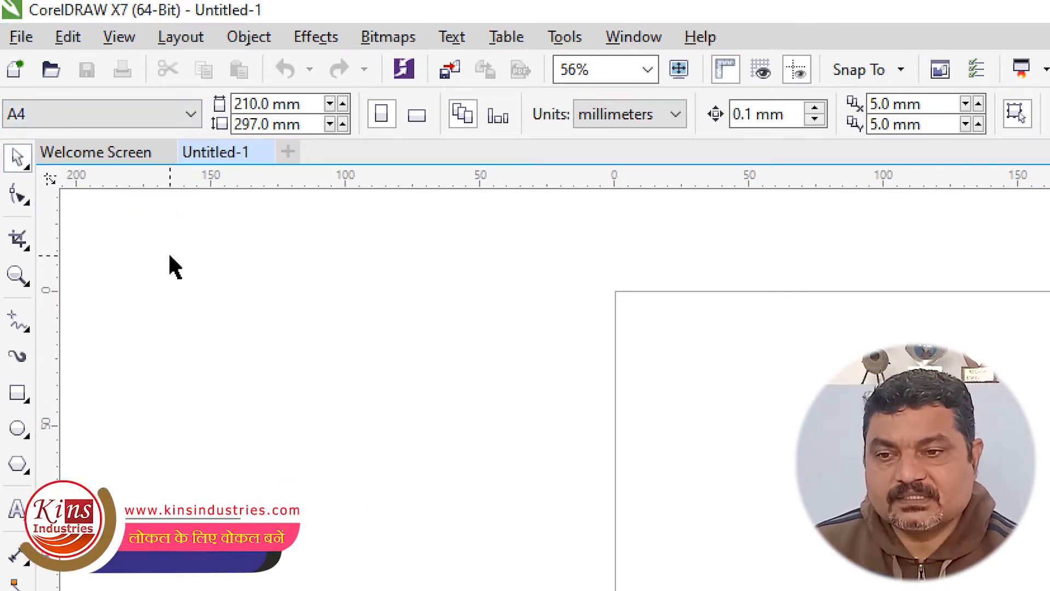
Add the text "My Name is Kins" in the empty area left of the page.
click(17, 509)
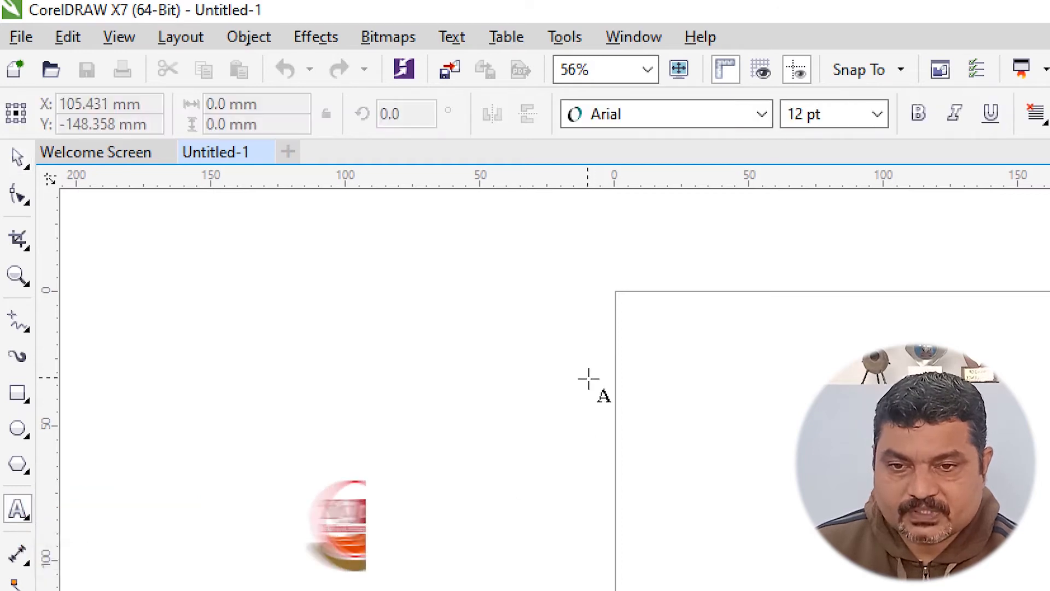
click(257, 341)
text(M)
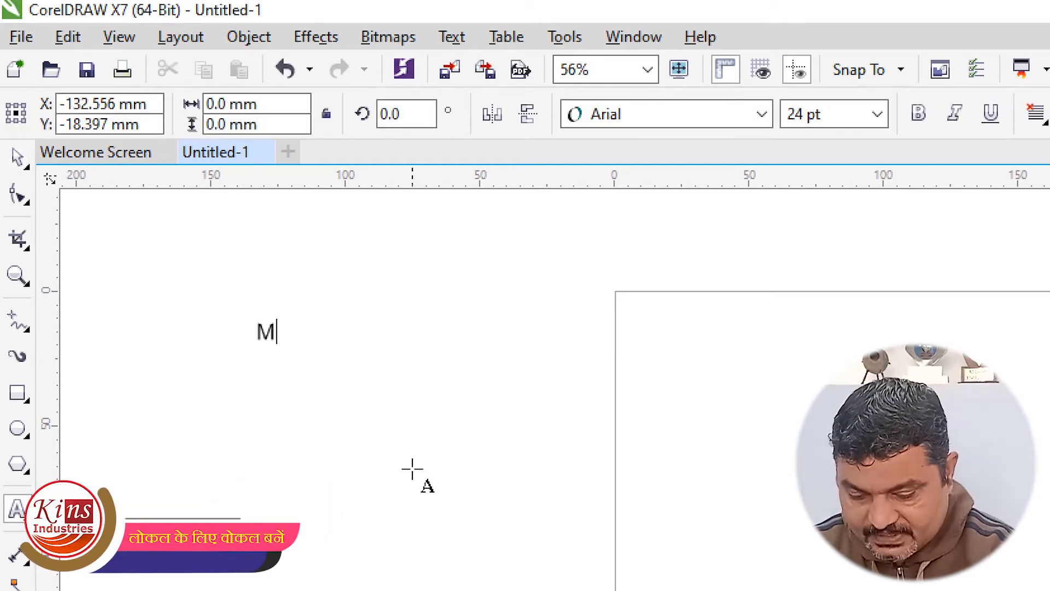
text(y Name is Kins)
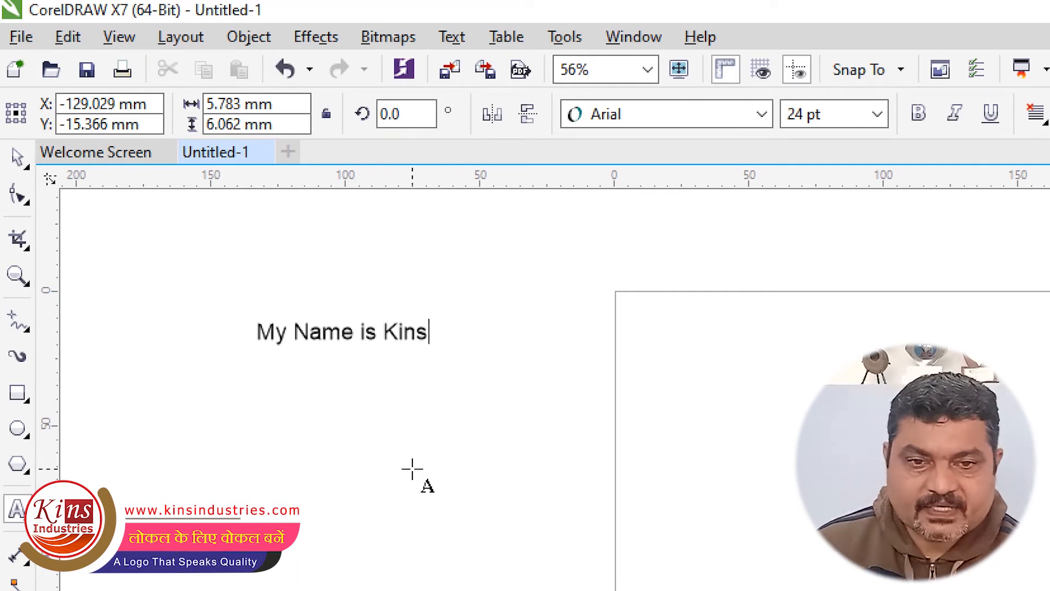
key(Escape)
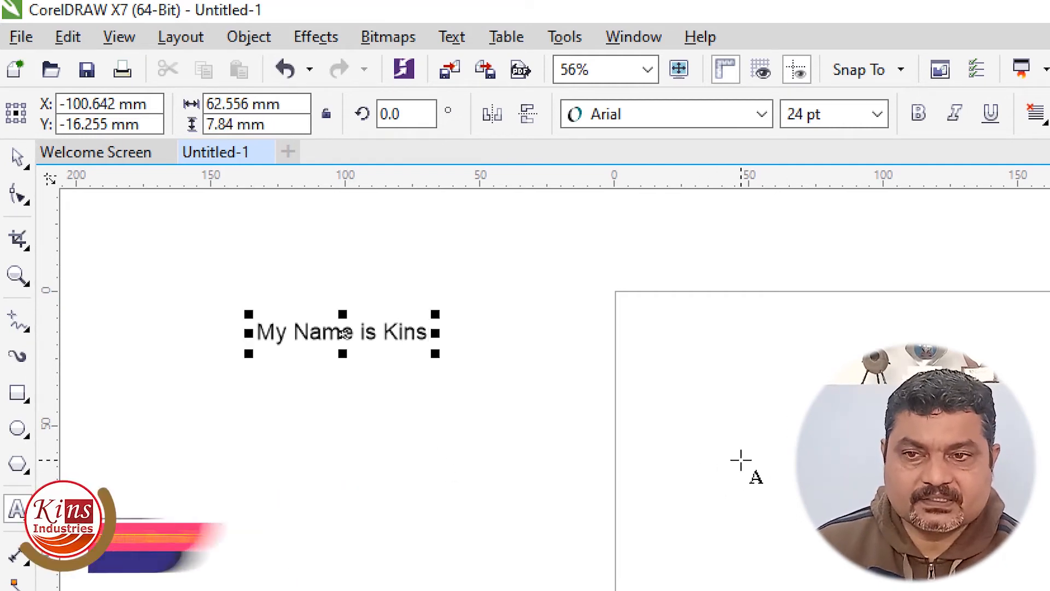
Reposition the text with the Pick tool so its centre is at about X -89 mm, Y -5 mm.
click(18, 157)
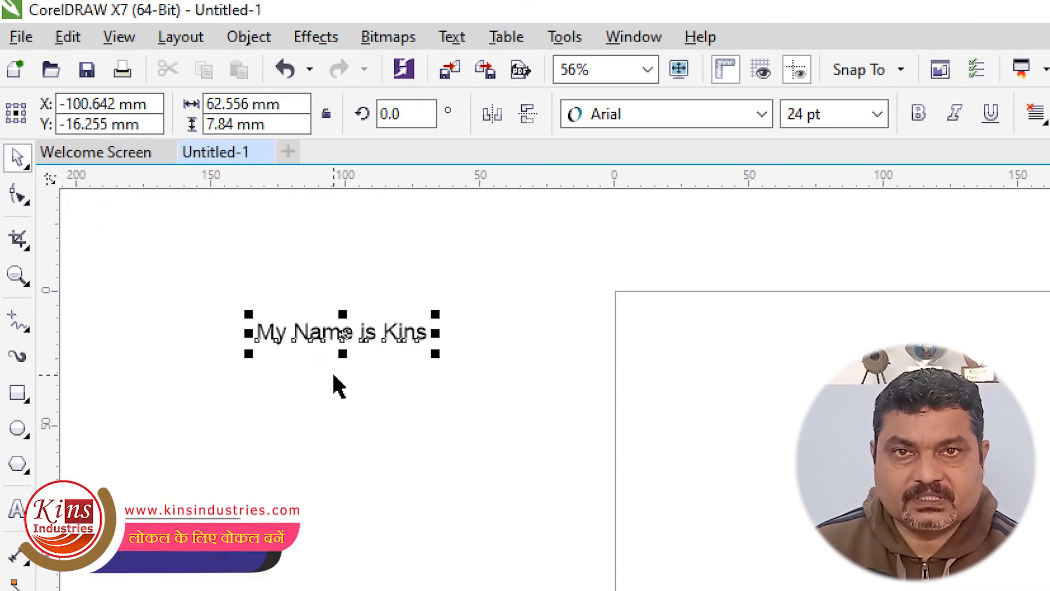
drag(342, 331, 368, 371)
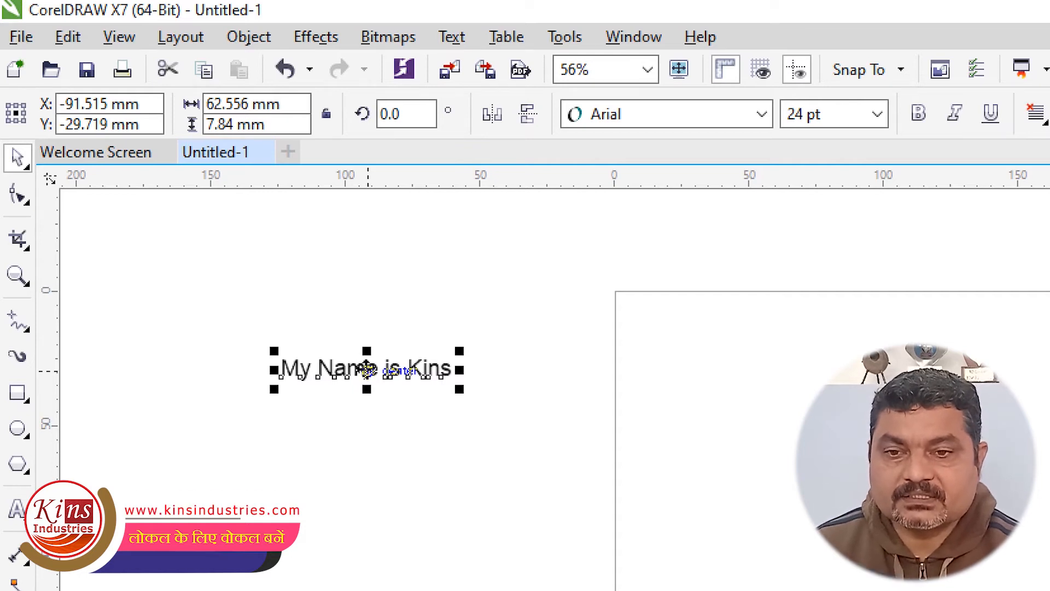
drag(367, 370, 356, 300)
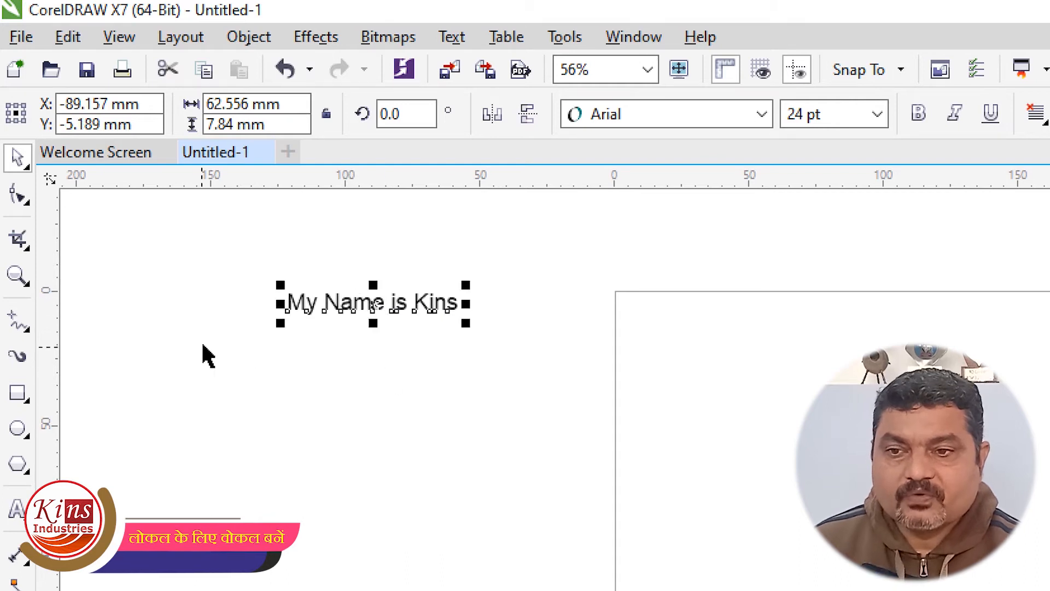
Draw a rectangle about 32 × 26 mm below the text and move its centre to about X -94 mm, Y -36 mm.
click(26, 408)
drag(310, 372, 399, 442)
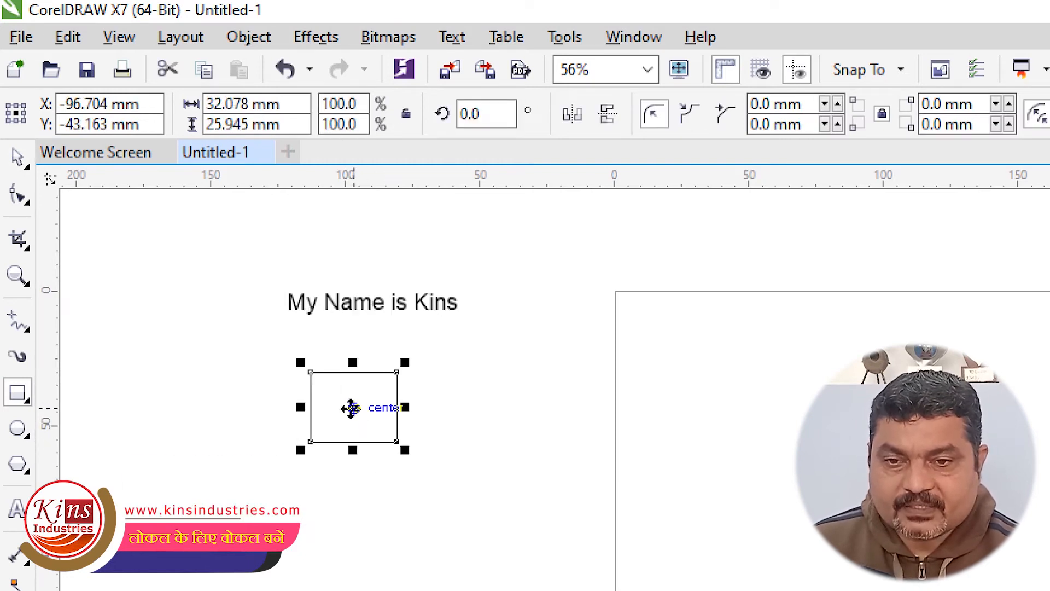
click(18, 158)
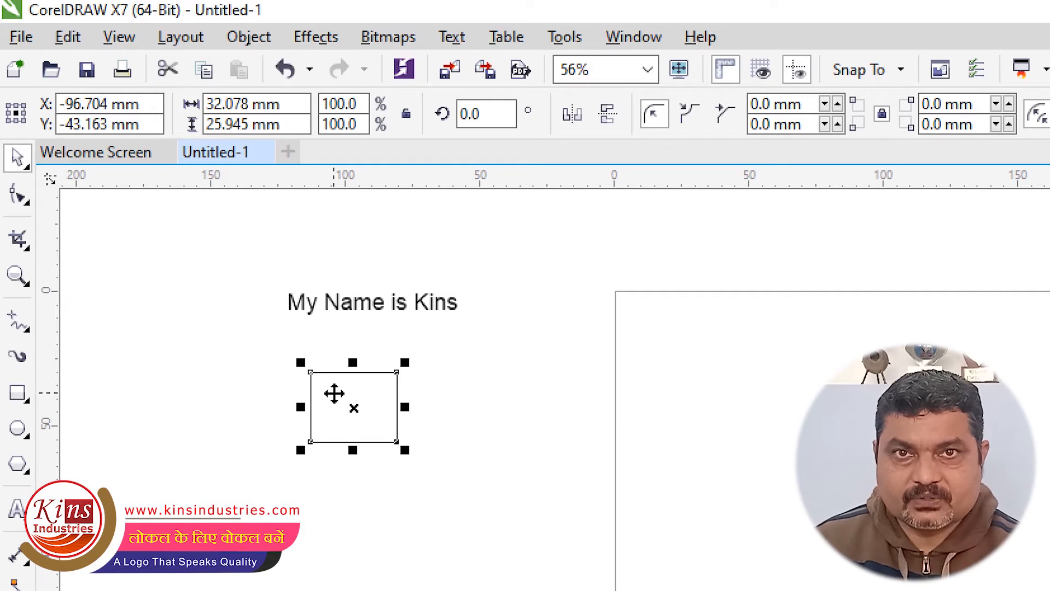
drag(335, 393, 373, 366)
click(493, 367)
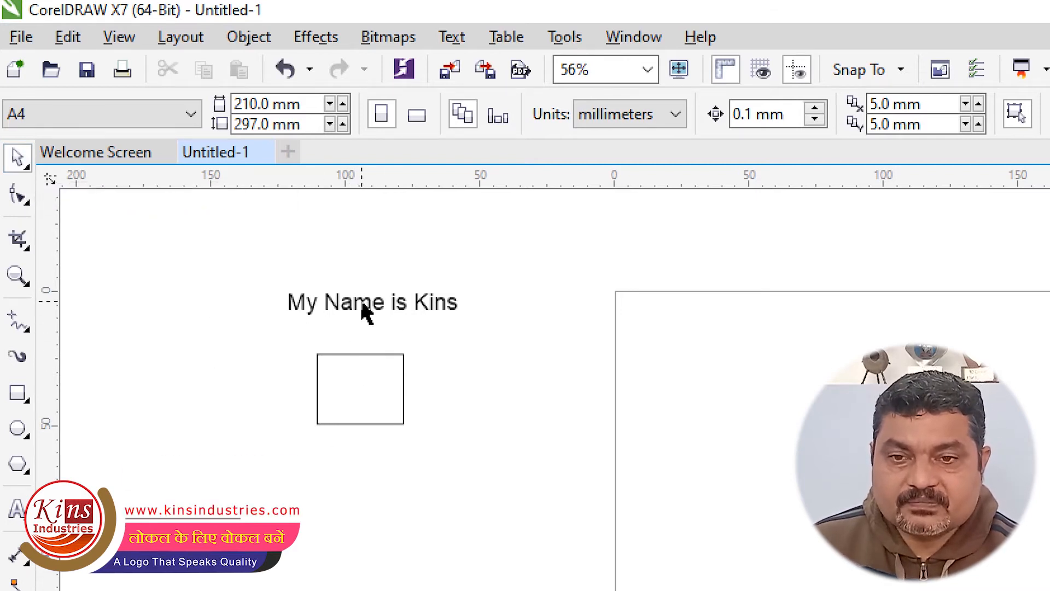
Show the rectangle's rotation handles, and rotate the text "My Name is Kins" clockwise to an angle of about 322°.
click(360, 354)
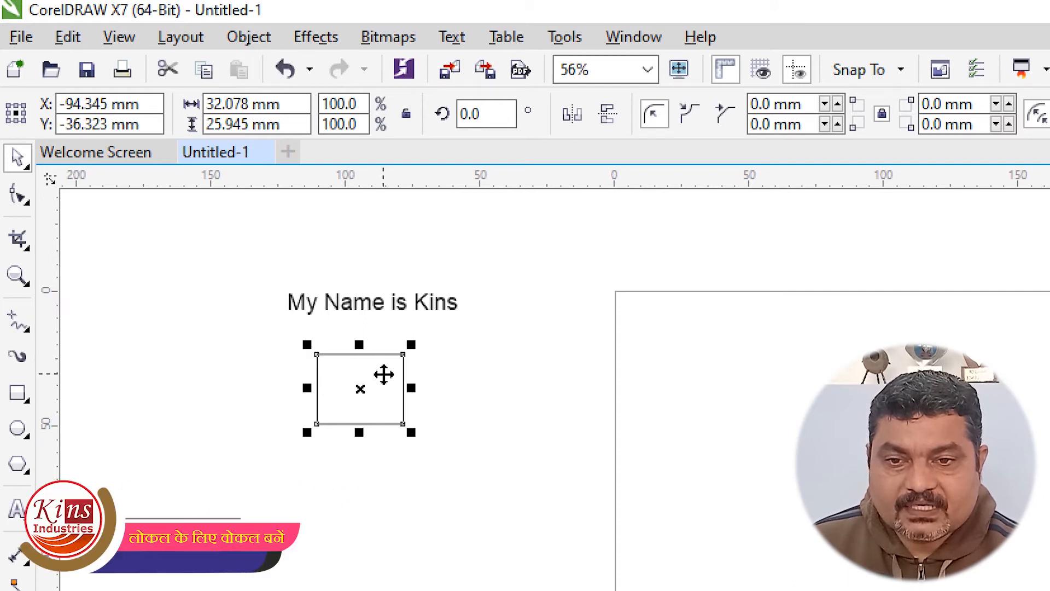
click(384, 378)
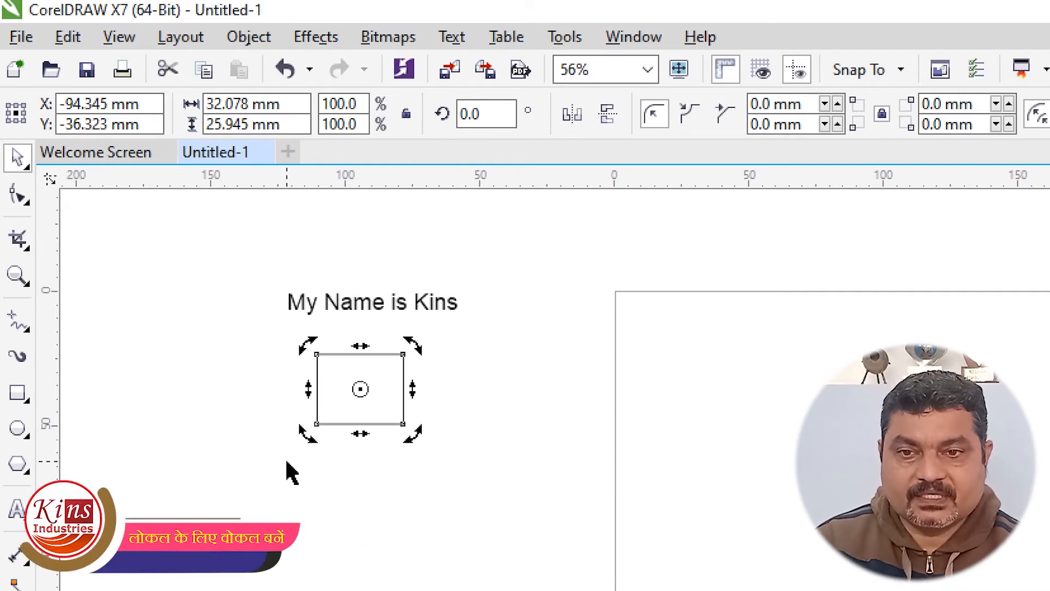
click(356, 310)
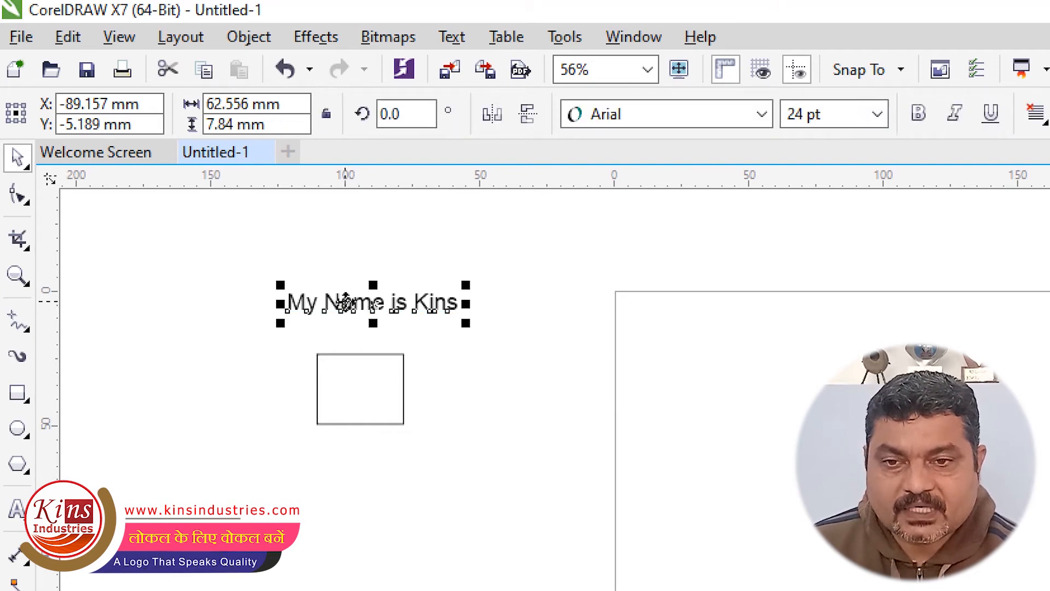
click(346, 303)
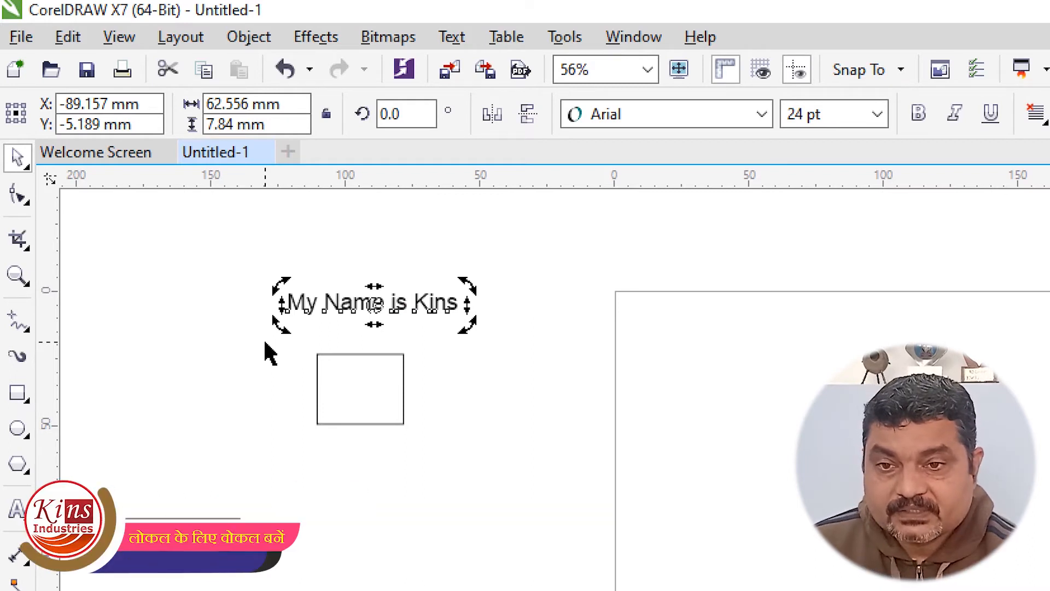
drag(280, 285, 349, 238)
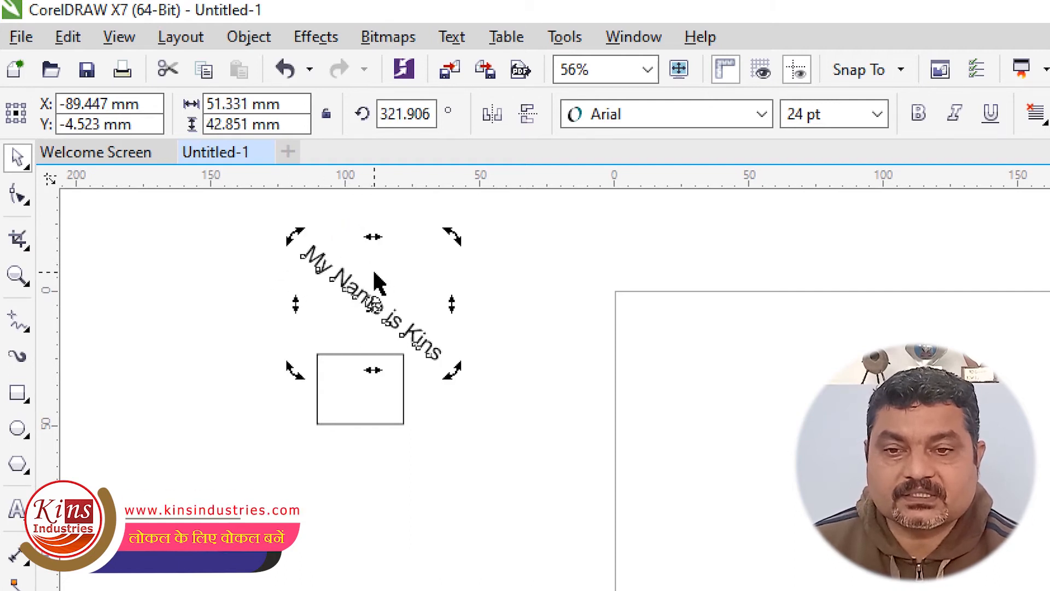
click(508, 350)
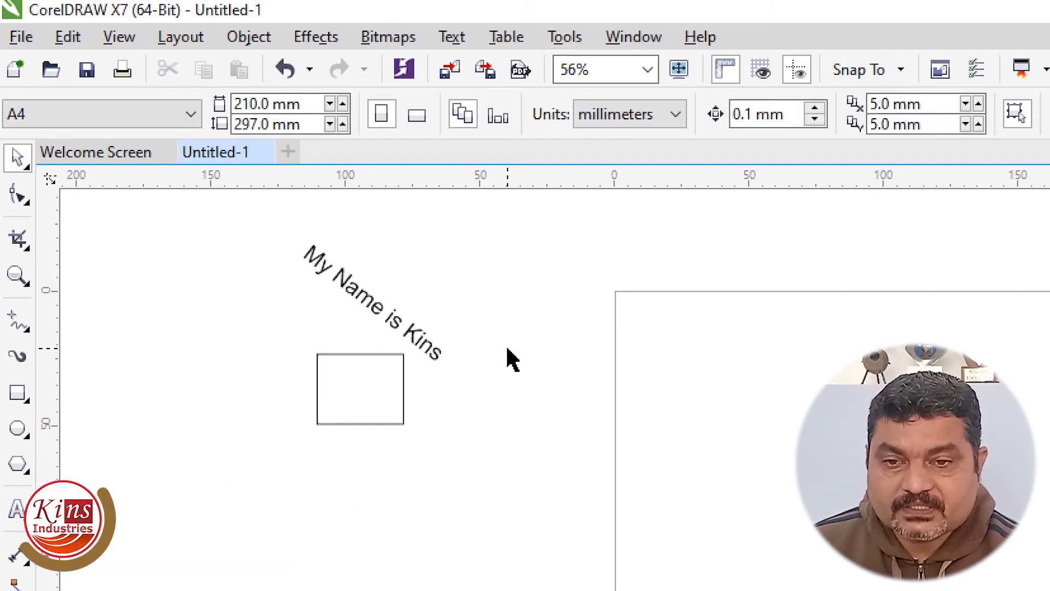
Rotate the rectangle counterclockwise to an angle of about 17°.
click(357, 355)
click(360, 363)
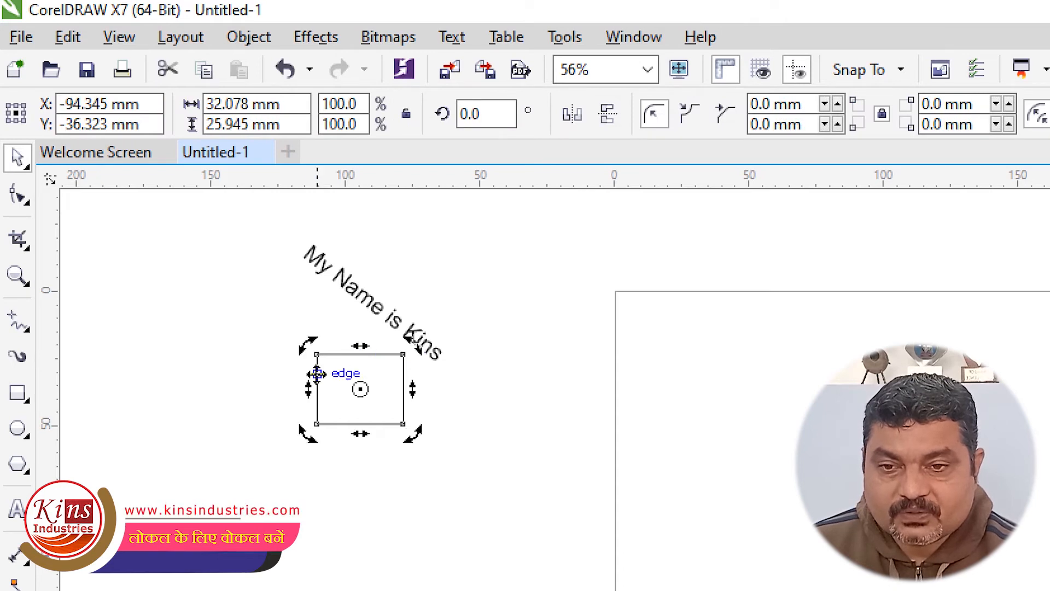
drag(304, 339, 294, 364)
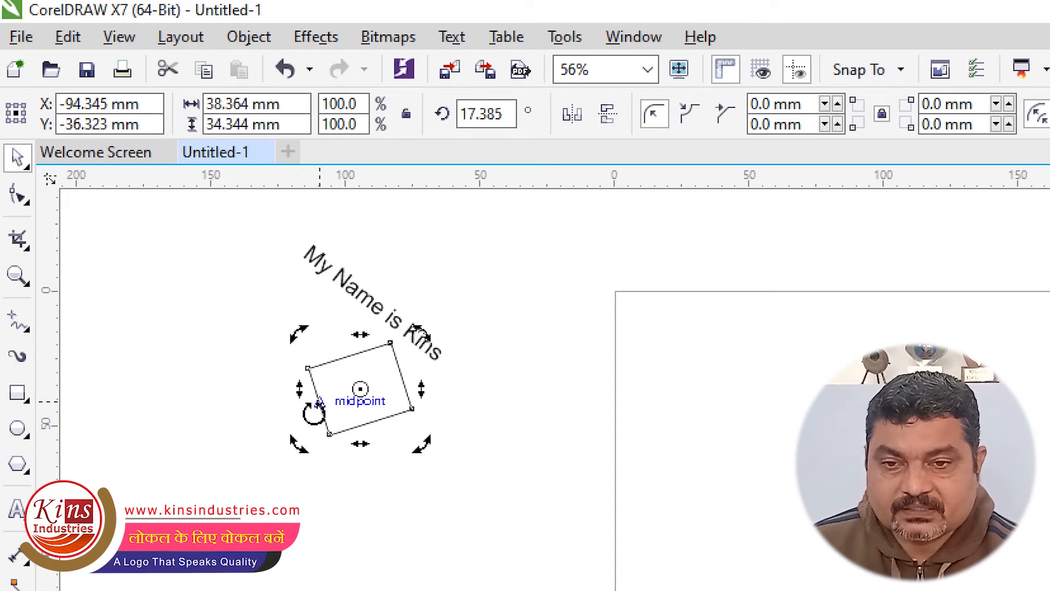
click(462, 433)
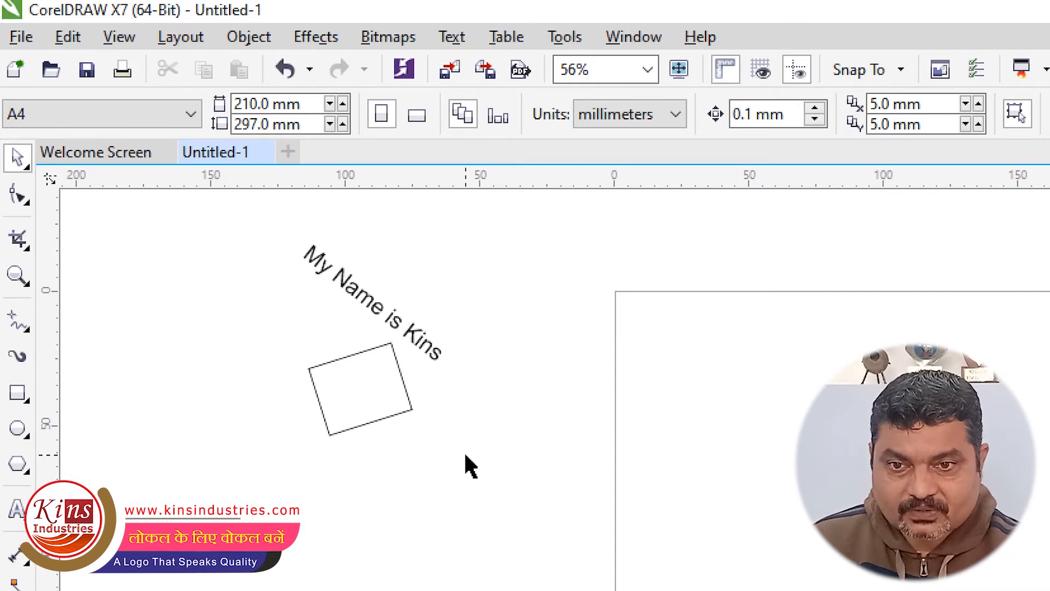
Compare the tilted rectangle's resize handles with its rotation handles.
click(342, 360)
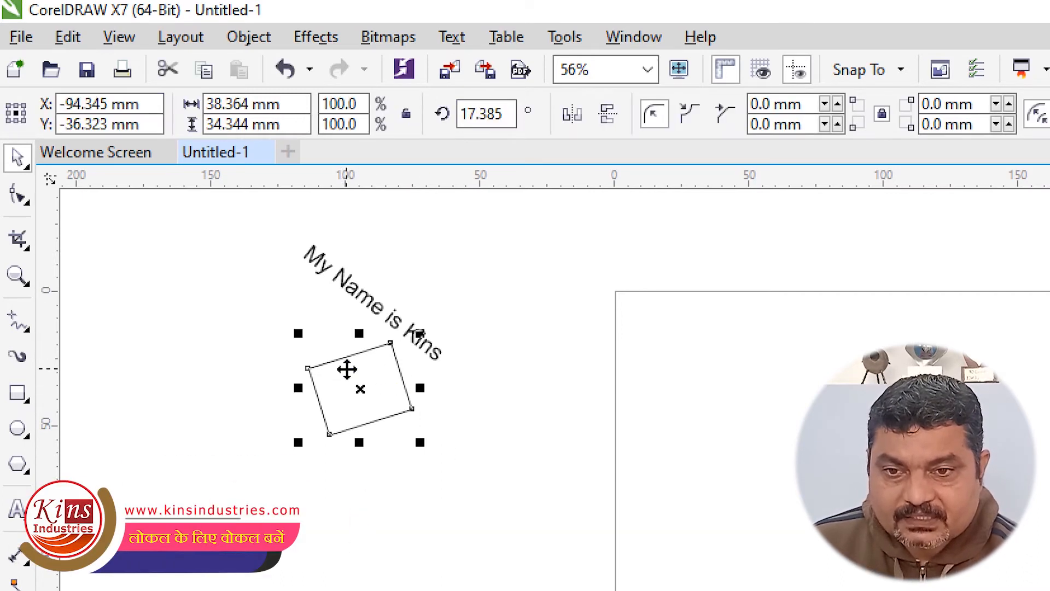
click(344, 368)
click(490, 430)
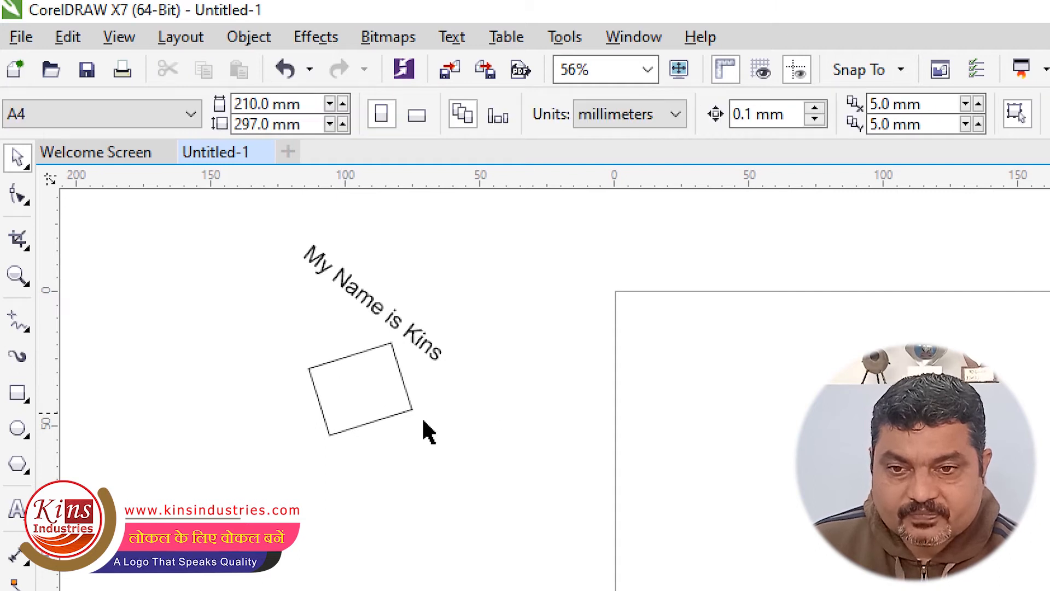
click(357, 355)
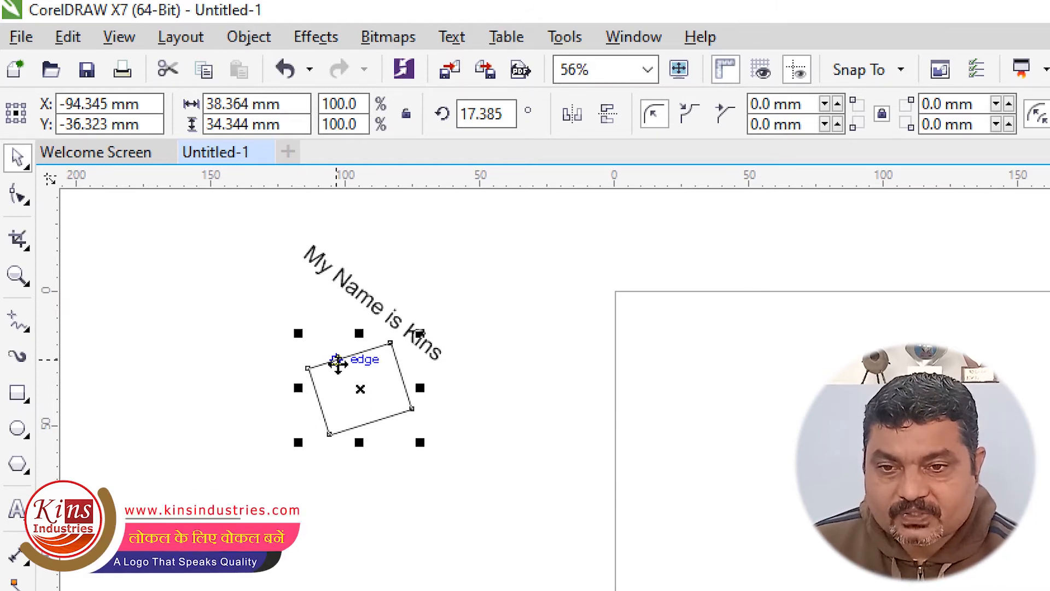
click(337, 360)
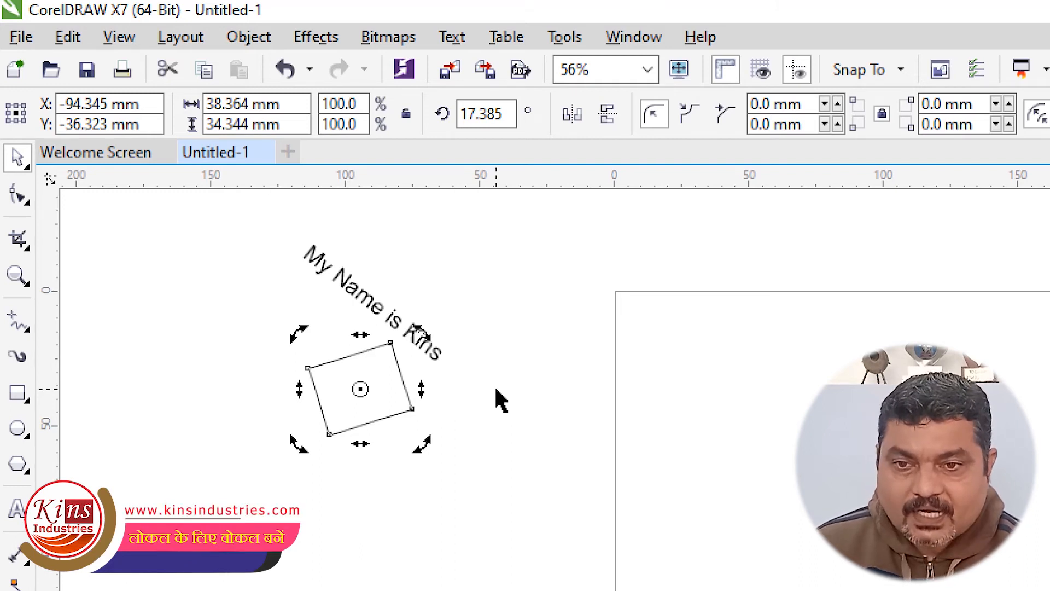
Move the rotated text up and right, clear of the rectangle, centred at about X -68 mm, Y 12 mm.
click(485, 342)
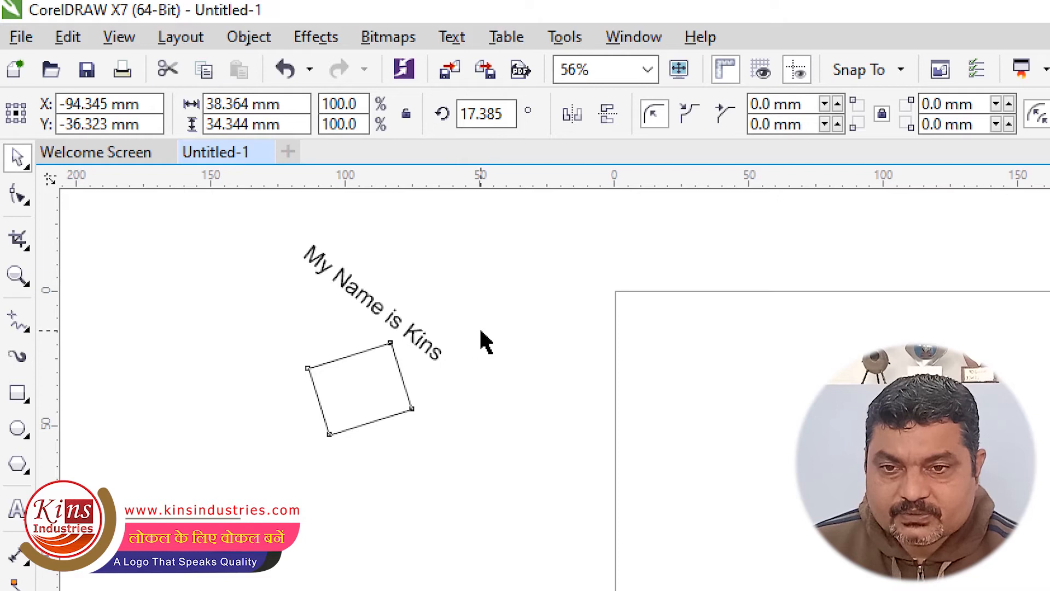
drag(377, 303, 424, 245)
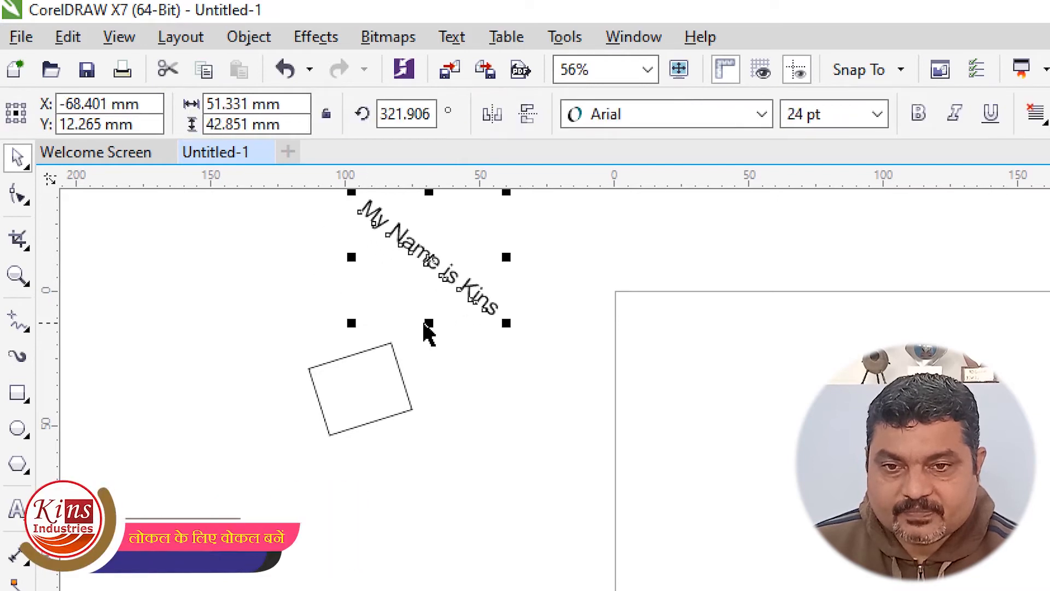
Rotate the rectangle clockwise several times around its centre using its corner rotation handles.
click(404, 387)
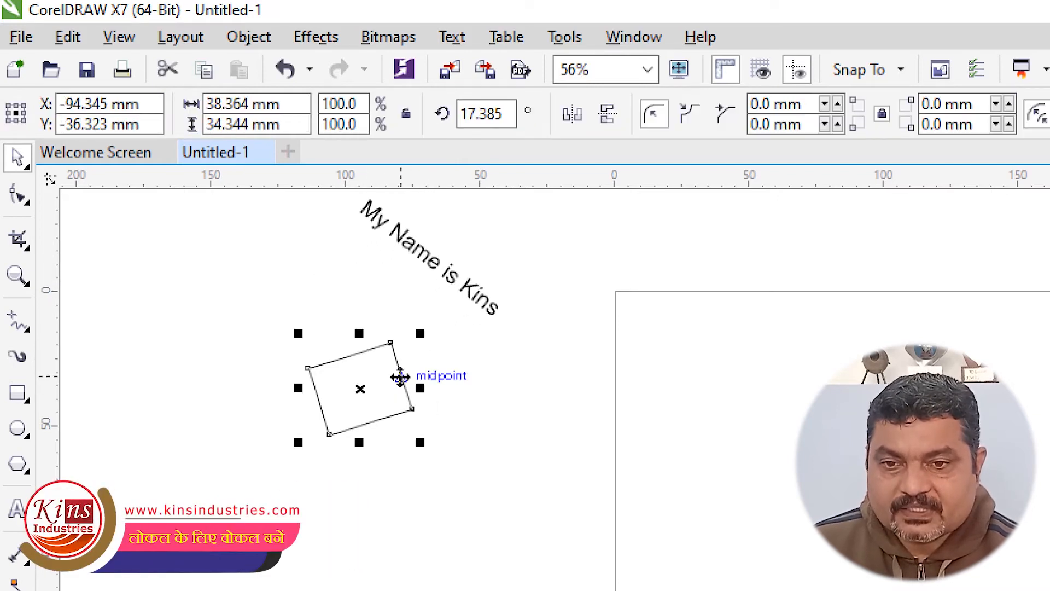
click(383, 389)
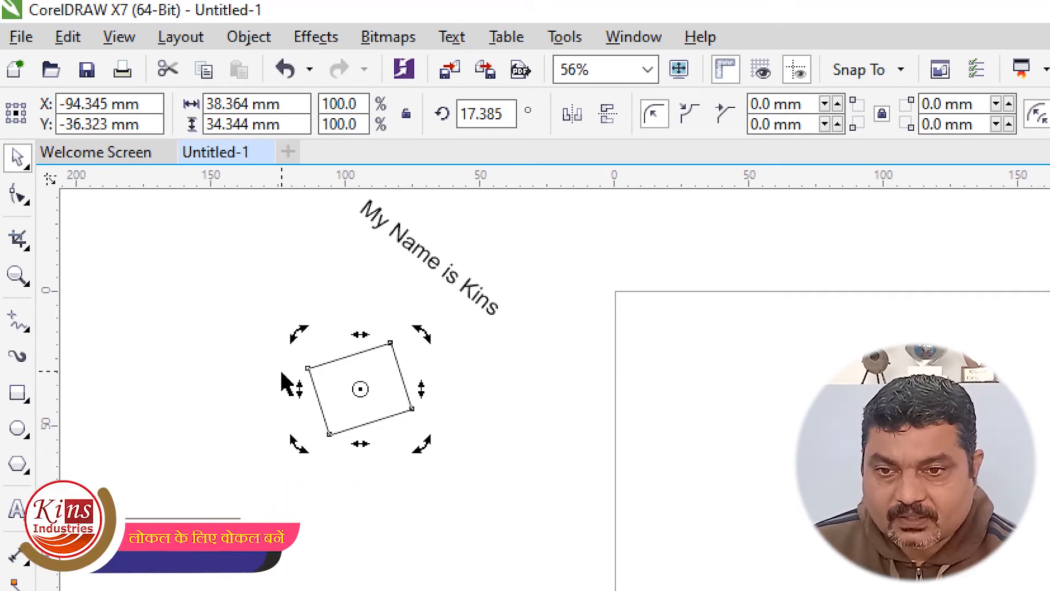
drag(300, 335, 328, 319)
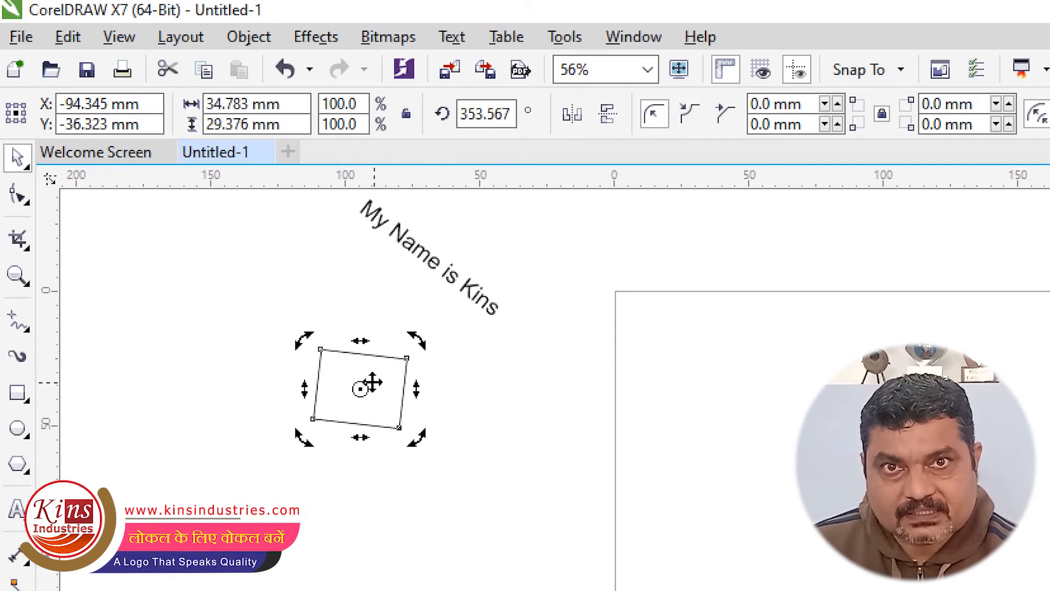
drag(300, 348, 342, 317)
drag(422, 335, 462, 383)
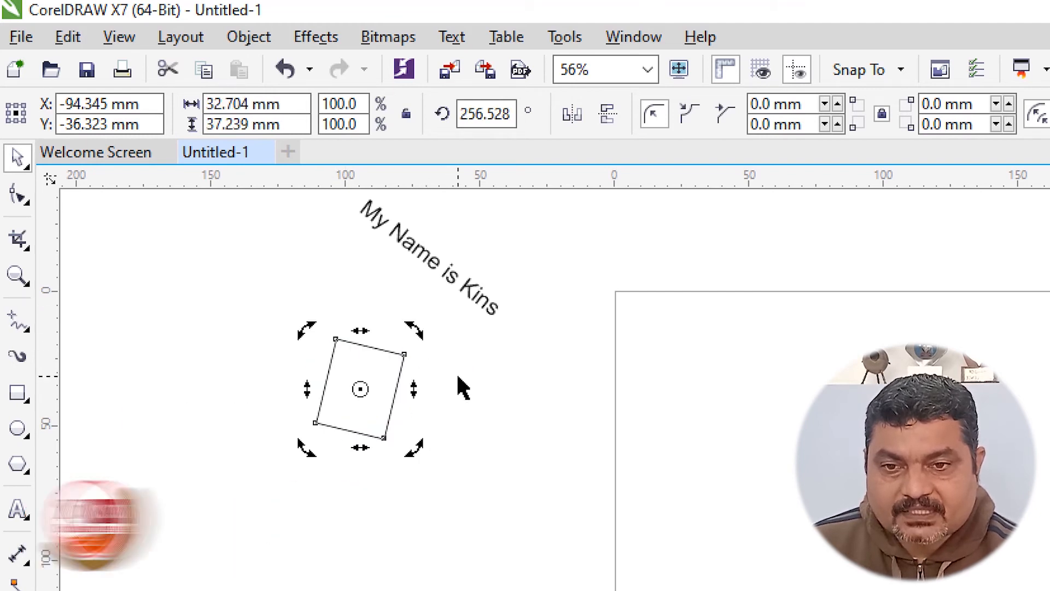
drag(418, 333, 452, 376)
click(502, 483)
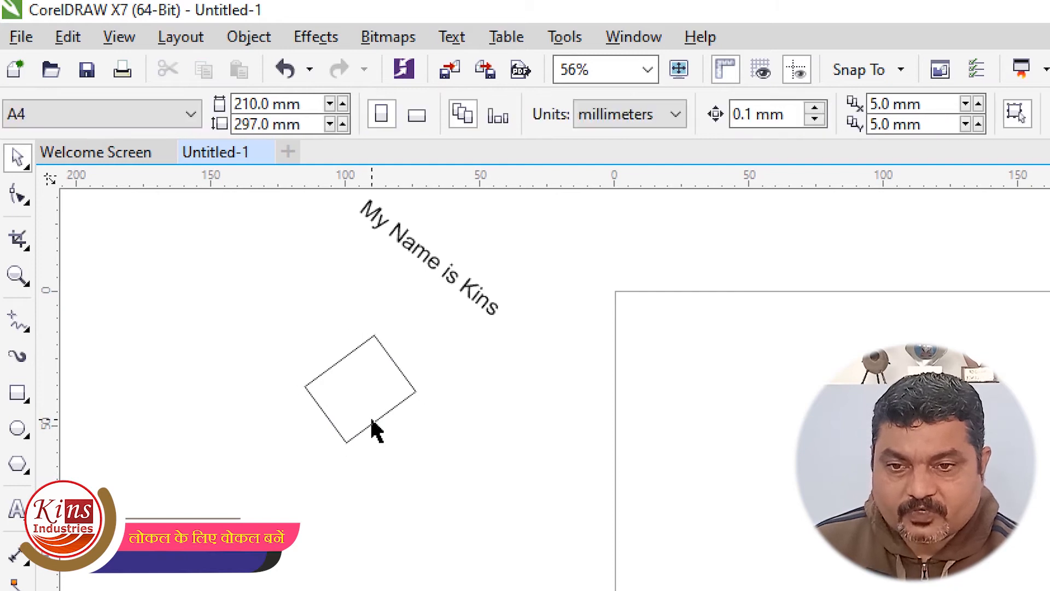
Delete the rotated rectangle below the text.
drag(261, 299, 469, 492)
key(Delete)
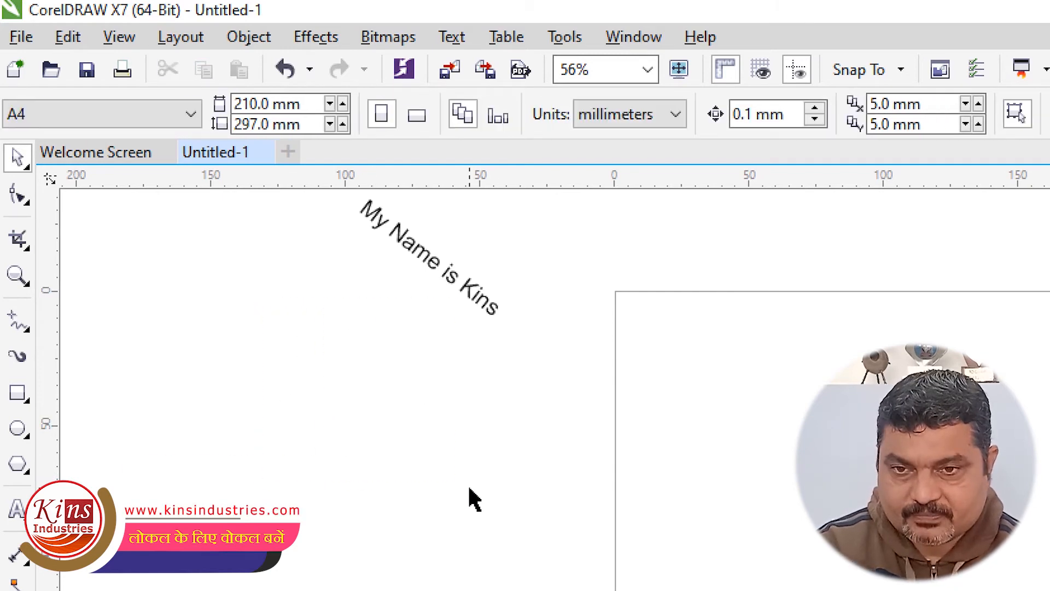
Draw a rectangle about 38 by 31 mm below the rotated text and show its rotation and skew handles.
click(17, 394)
drag(302, 349, 404, 434)
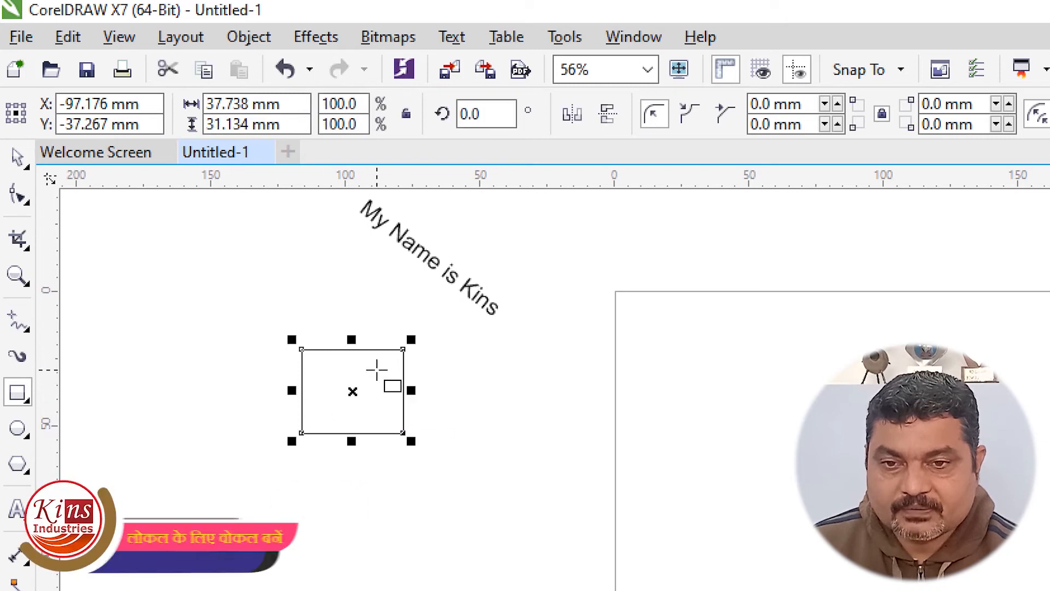
click(377, 370)
click(376, 370)
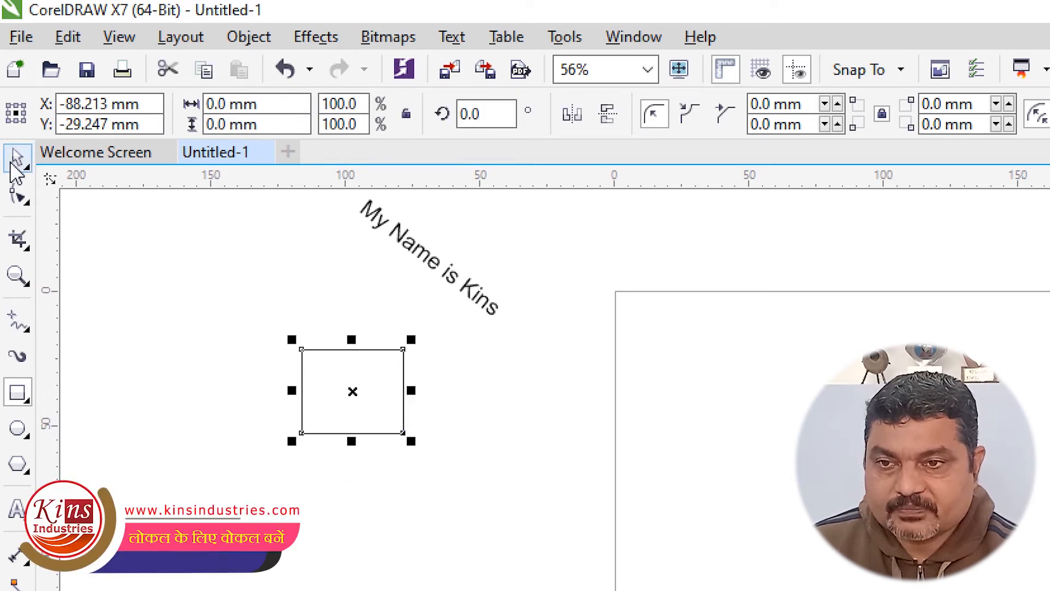
click(16, 160)
click(361, 370)
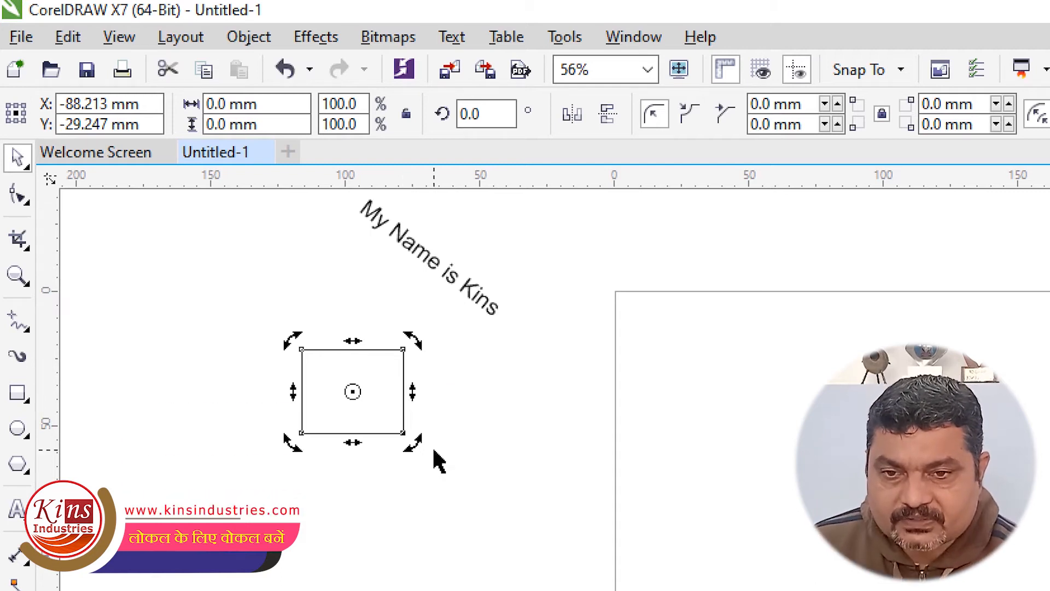
Skew the rectangle vertically by moving its right side down and up, and undo both skews.
drag(419, 395, 429, 442)
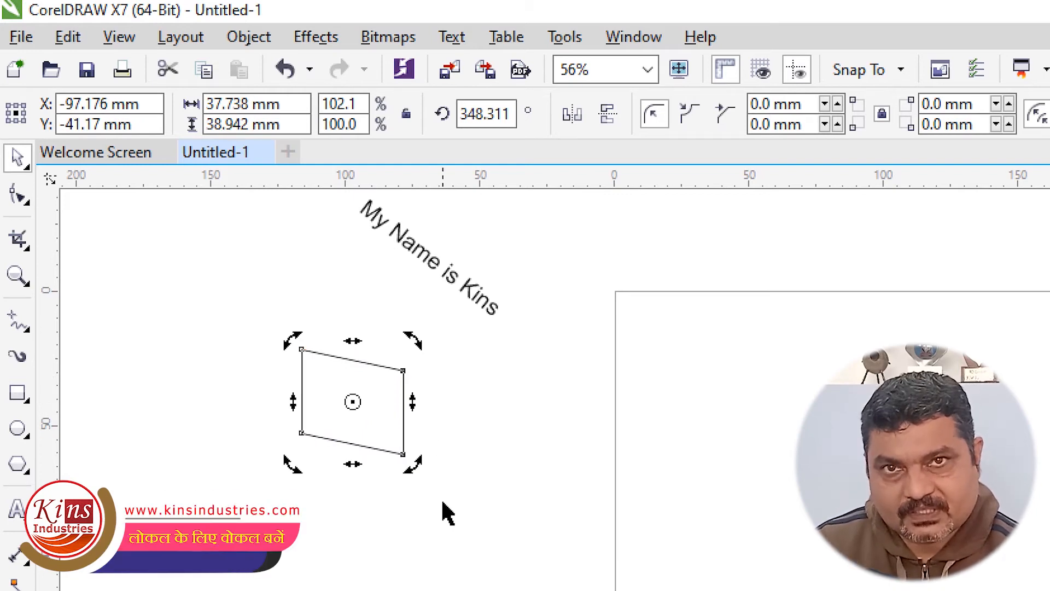
drag(413, 402, 411, 359)
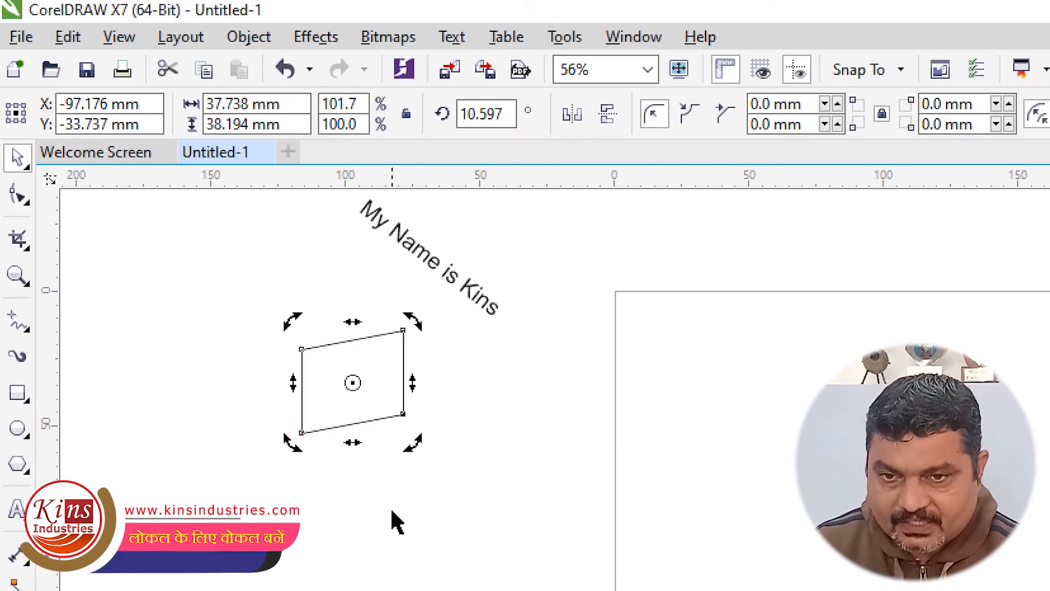
key(ctrl+z)
key(ctrl+z)
Skew the rectangle horizontally by shifting its upper edge right and left, and undo both skews.
drag(353, 338, 379, 336)
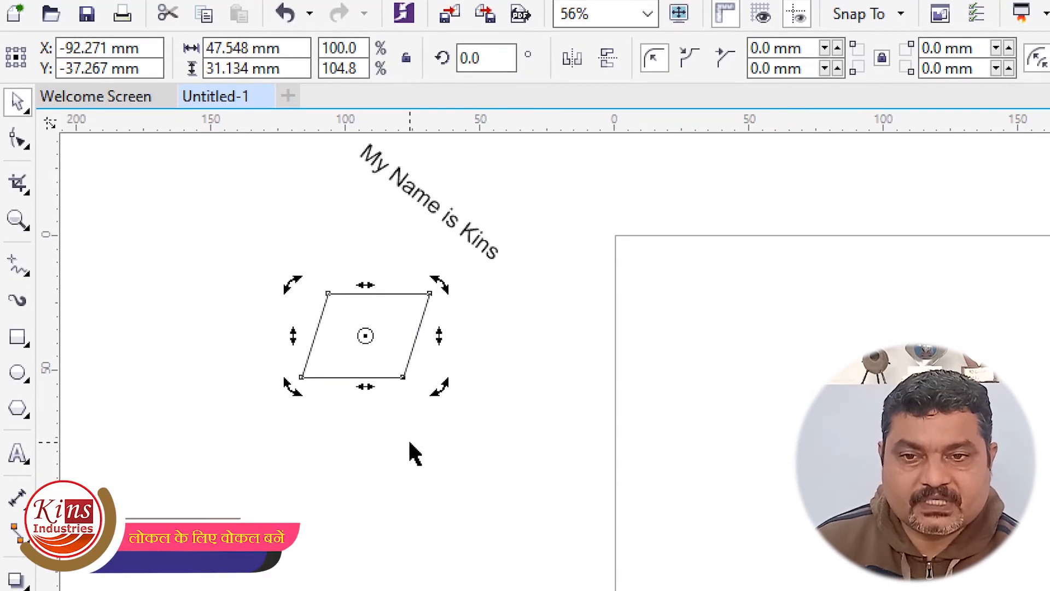
drag(366, 285, 316, 282)
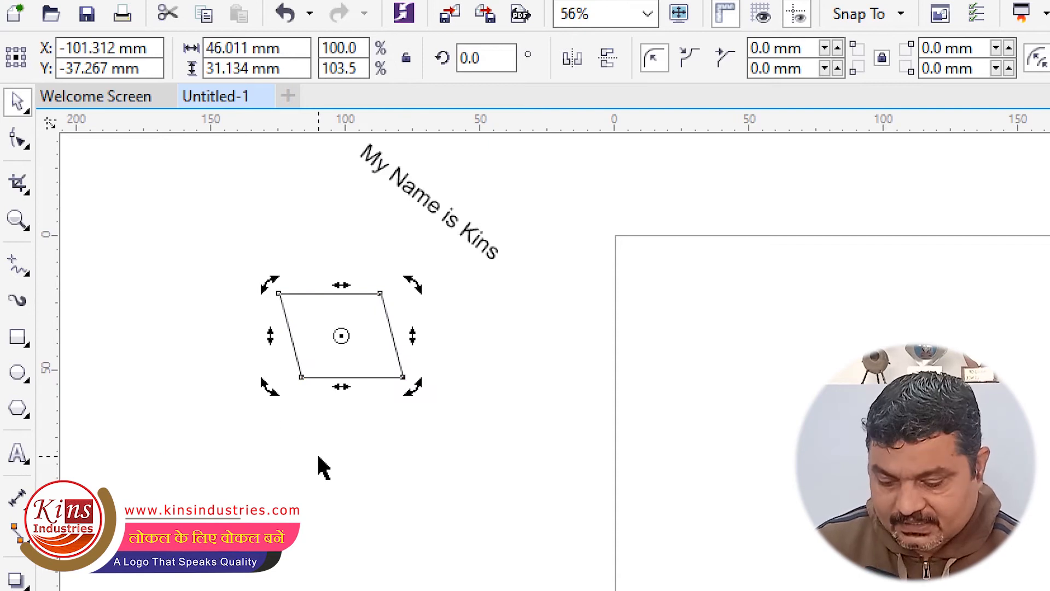
key(ctrl+z)
key(ctrl+z)
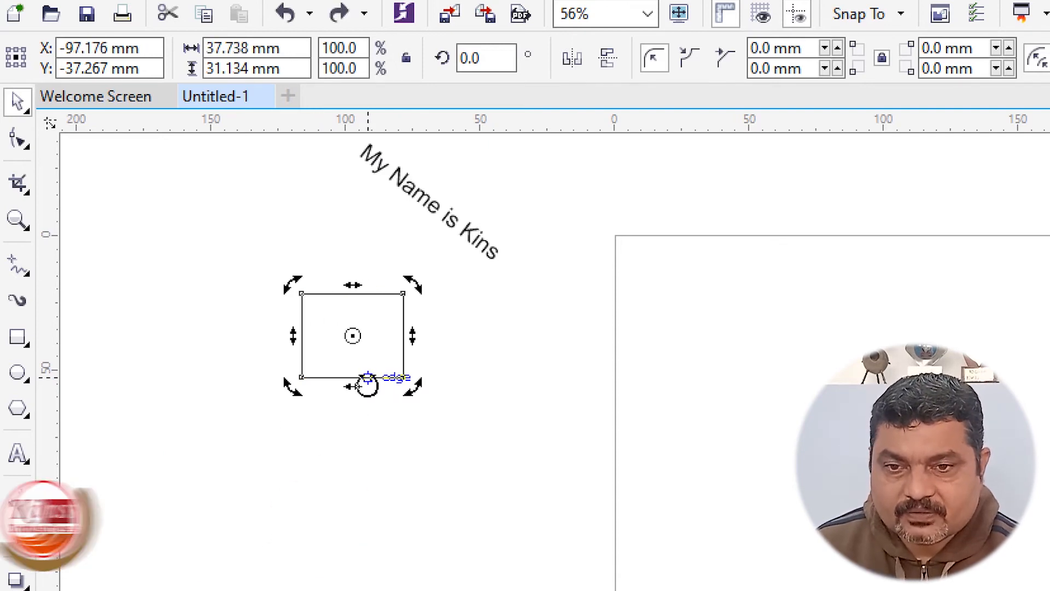
Try a slight horizontal skew of the rectangle from its lower edge, undo it and deselect the rectangle.
mouse_move(350, 385)
mouse_down()
mouse_move(384, 379)
mouse_move(335, 379)
mouse_move(353, 387)
mouse_up()
key(ctrl+z)
click(436, 394)
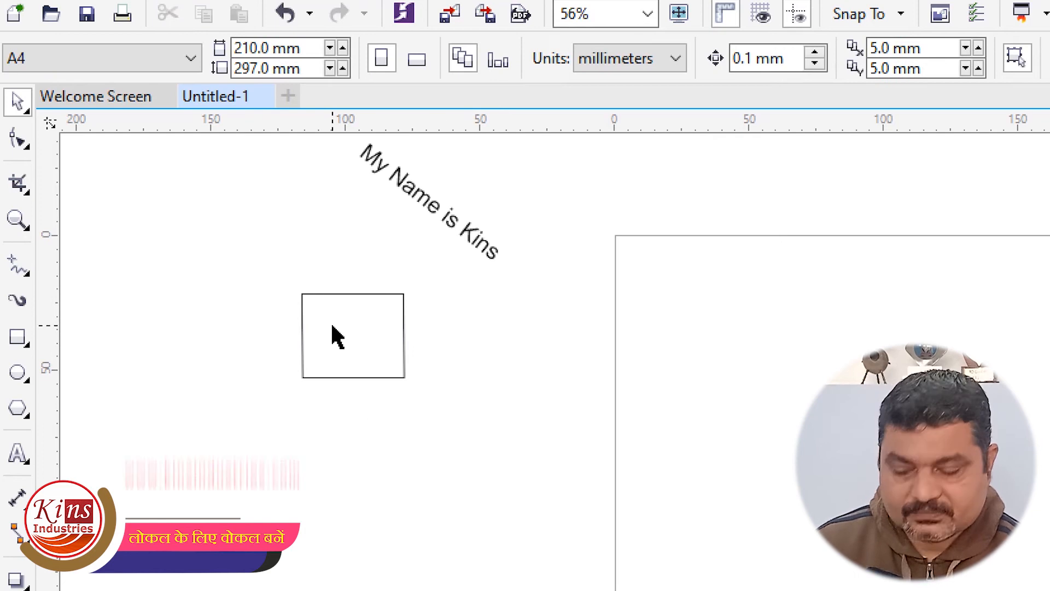
key(ctrl+z)
key(ctrl+z)
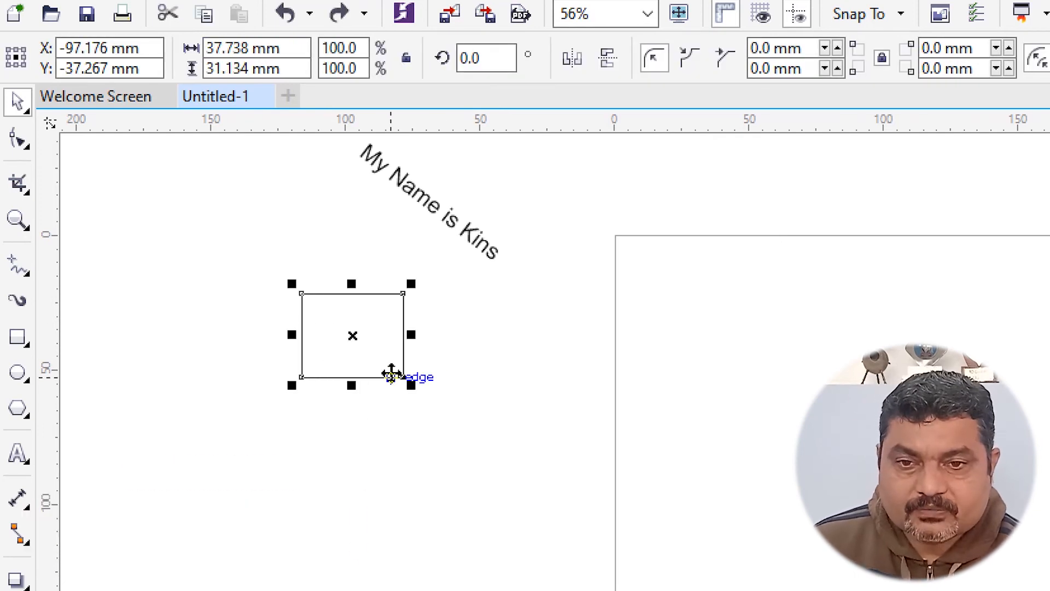
click(434, 356)
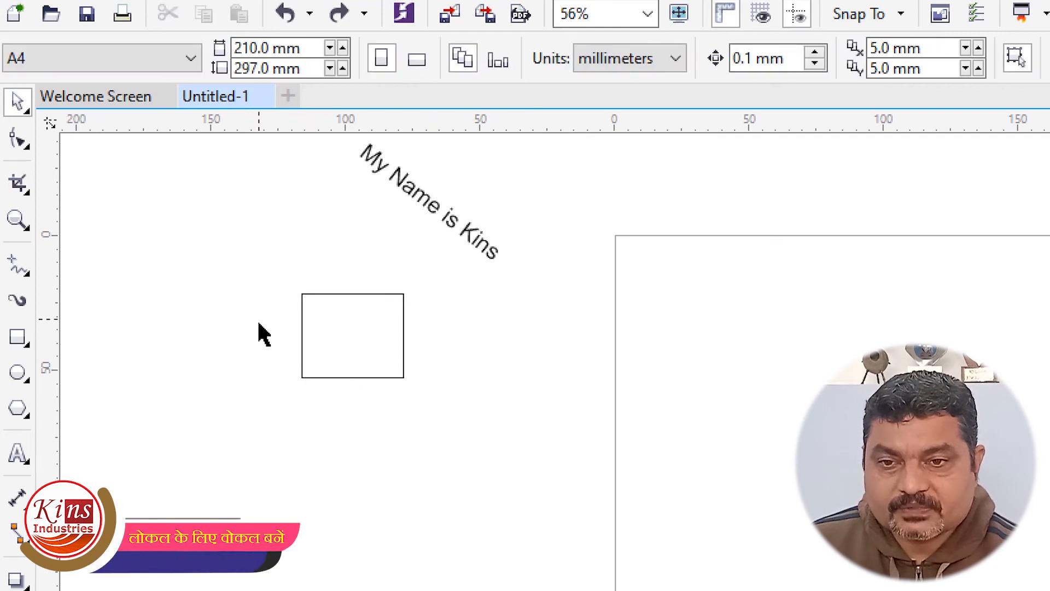
Place the rectangle's rotation centre on its lower-left corner, rotate it about 17° clockwise around that corner, and undo.
click(367, 297)
click(363, 294)
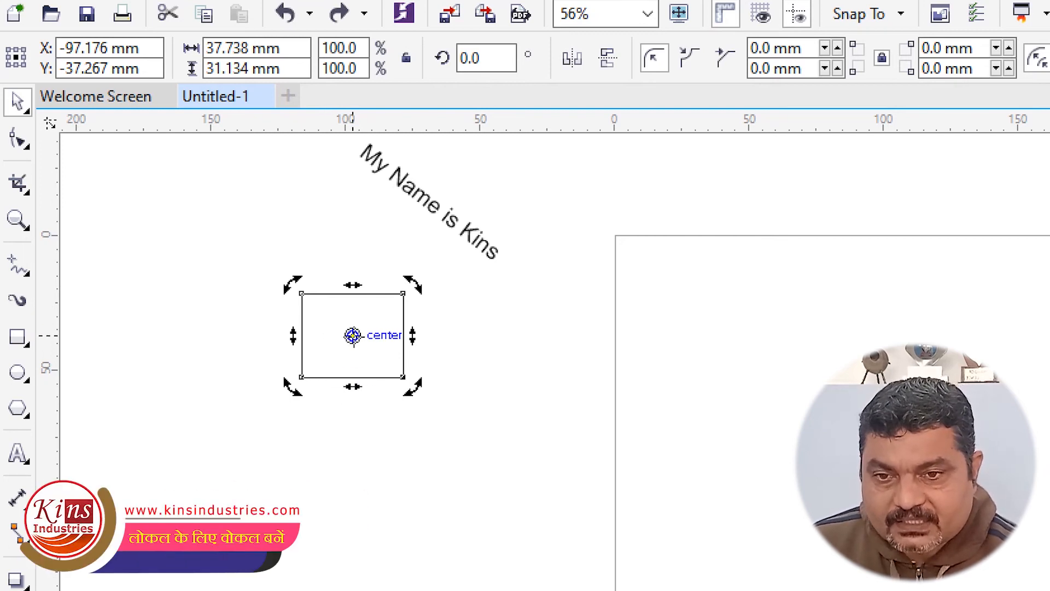
drag(302, 376, 302, 377)
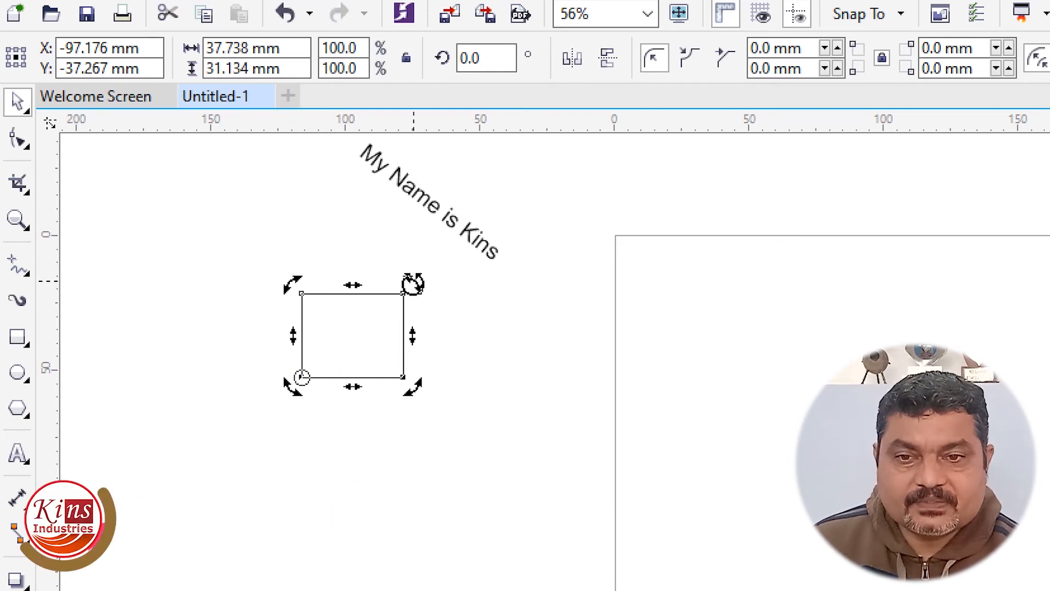
drag(413, 284, 433, 324)
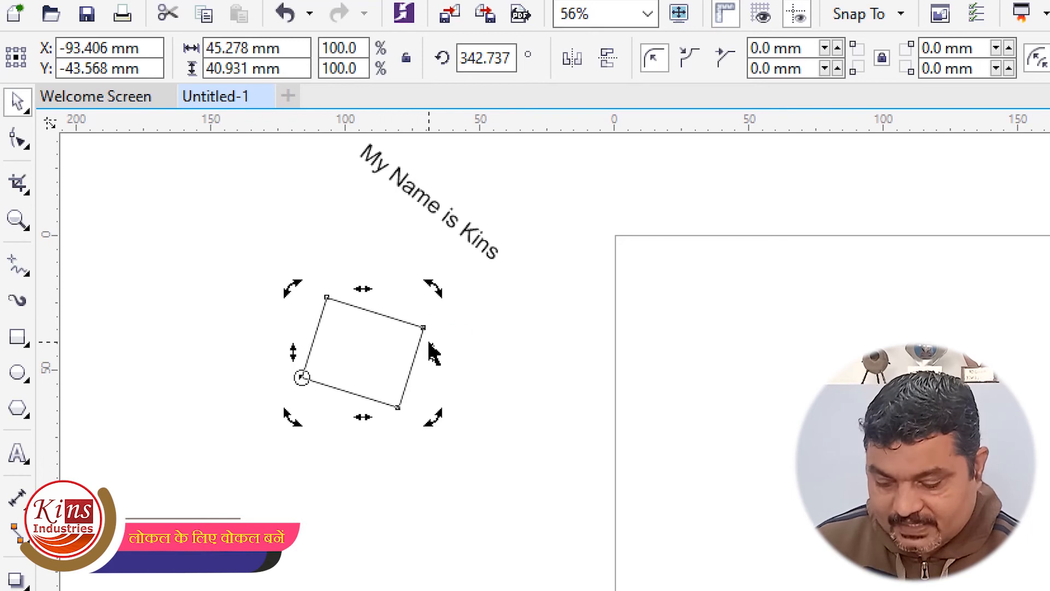
key(ctrl+z)
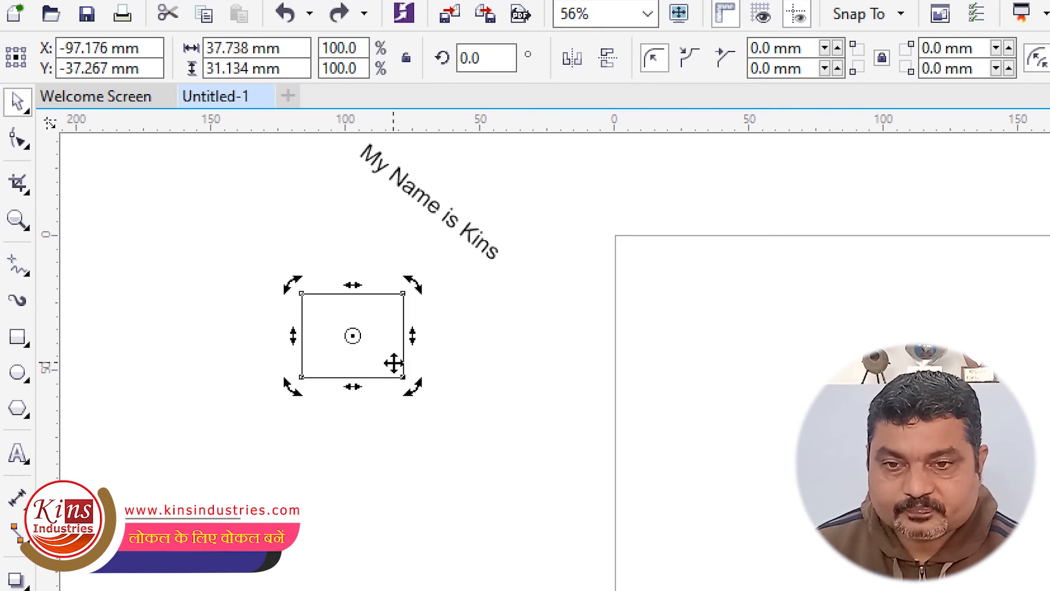
Rotate the rectangle about 8° clockwise around its own centre, undo the rotation and deselect it.
mouse_move(415, 286)
mouse_down()
mouse_move(429, 307)
mouse_move(415, 274)
mouse_move(423, 298)
mouse_up()
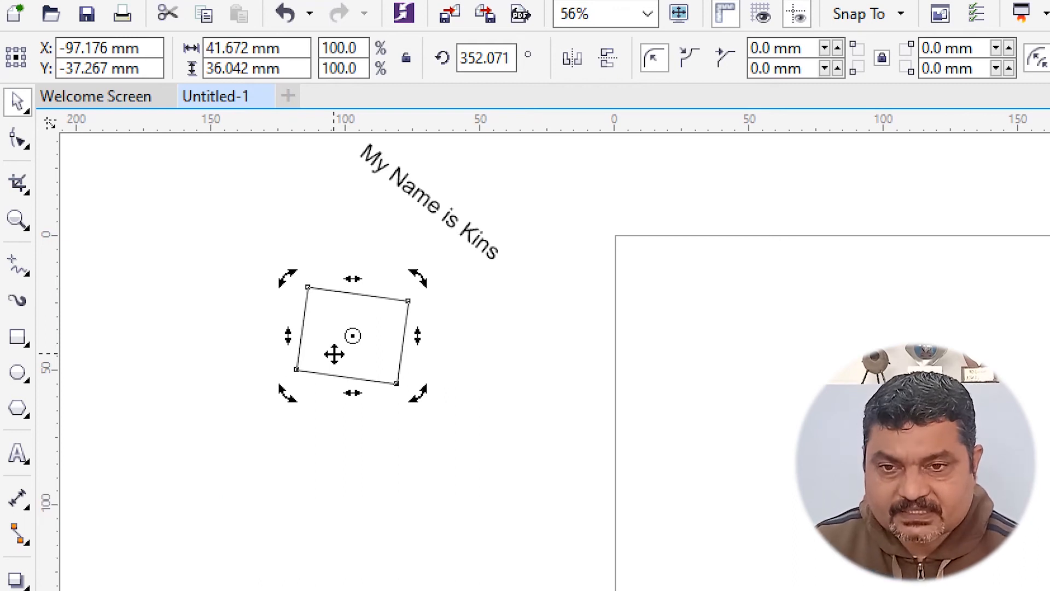
key(ctrl+z)
click(474, 307)
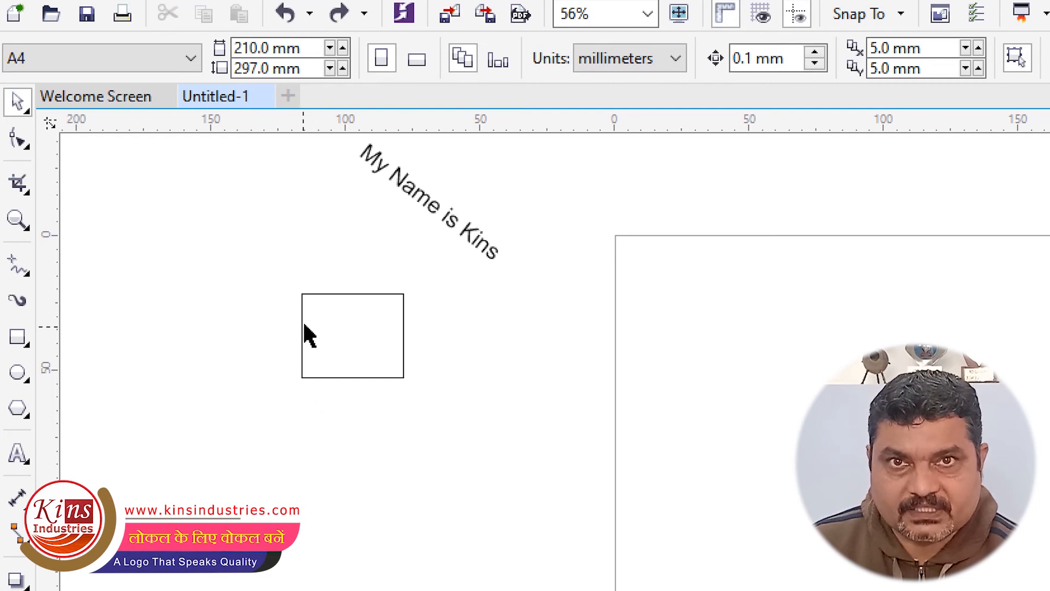
Place the rectangle's rotation centre on its upper-left corner and deselect the rectangle.
click(393, 334)
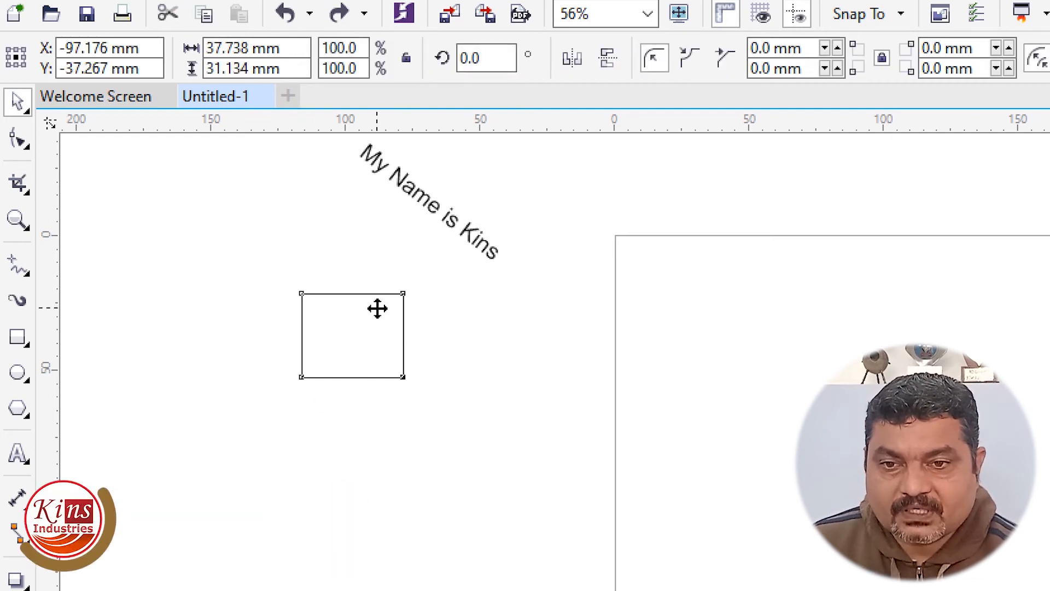
click(378, 307)
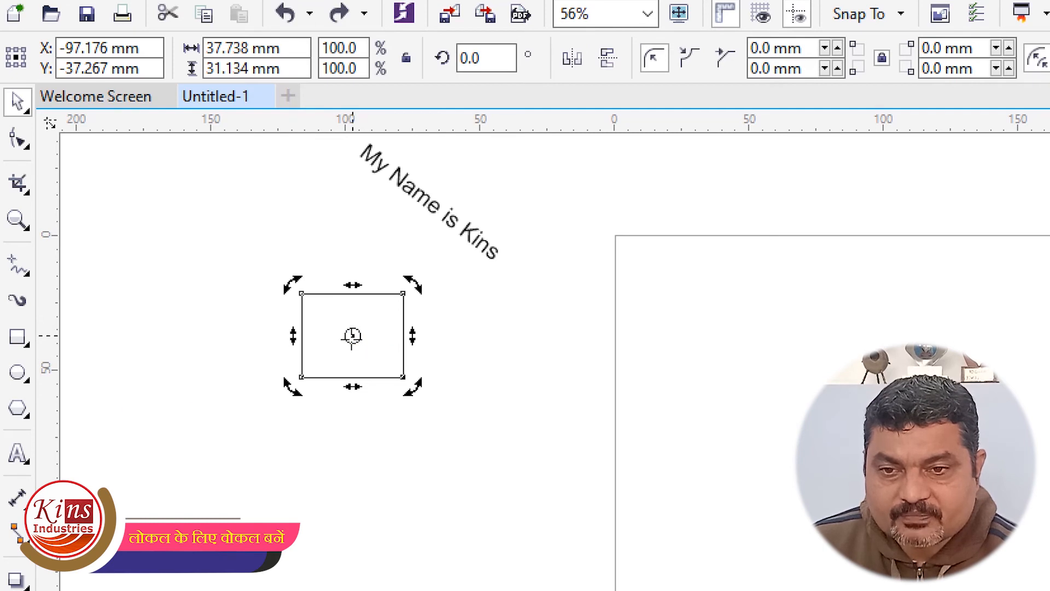
mouse_move(319, 335)
mouse_down()
mouse_move(301, 297)
mouse_move(343, 307)
mouse_move(392, 293)
mouse_move(391, 307)
mouse_move(317, 307)
mouse_move(302, 294)
mouse_up()
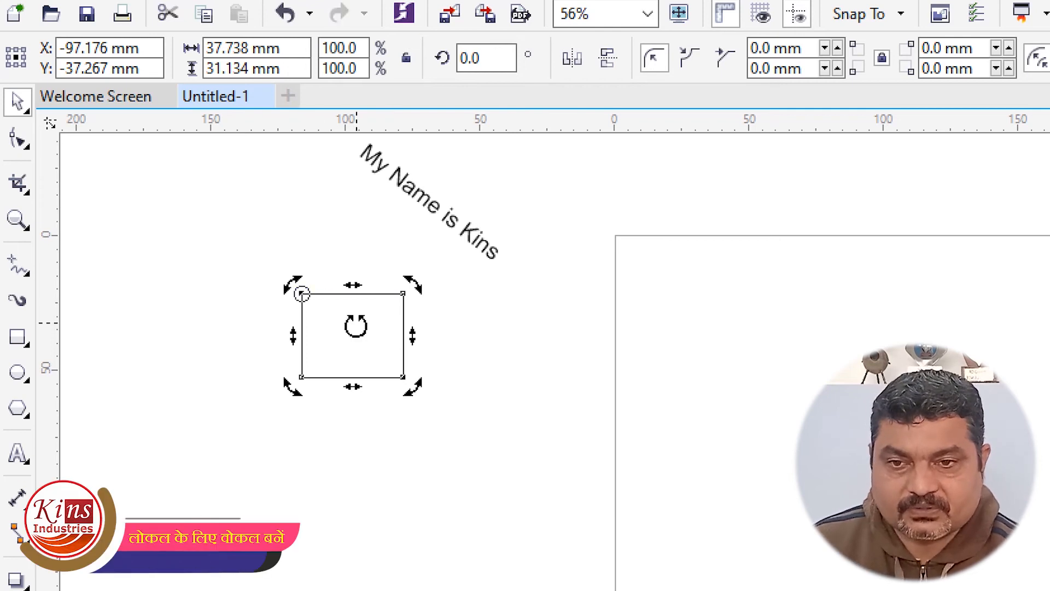
click(458, 353)
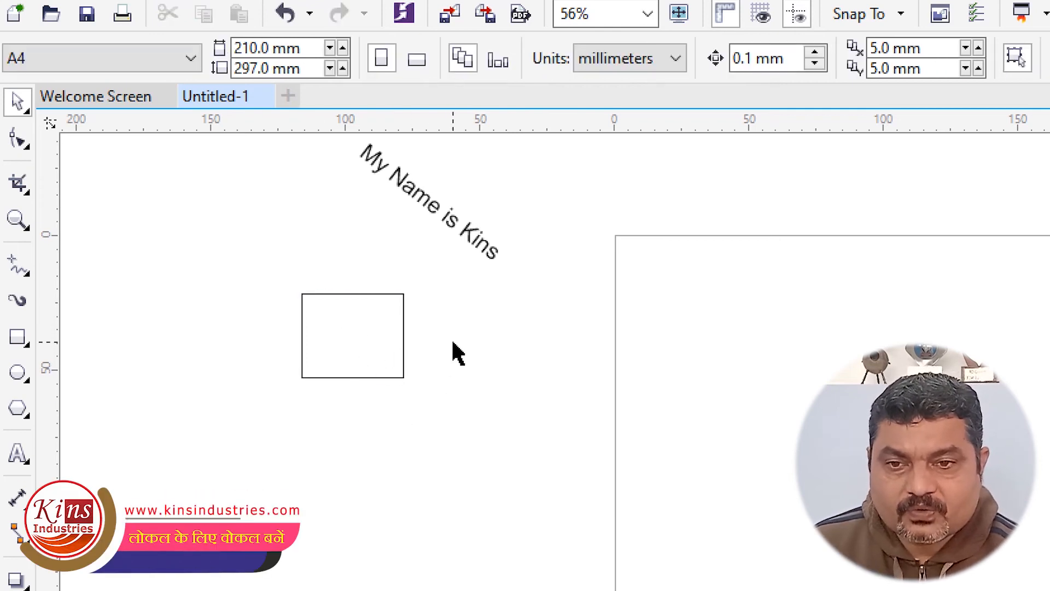
Rotate the rectangle about 34° clockwise around its upper-left corner and back, and undo the rotations and the rectangle's creation.
click(369, 294)
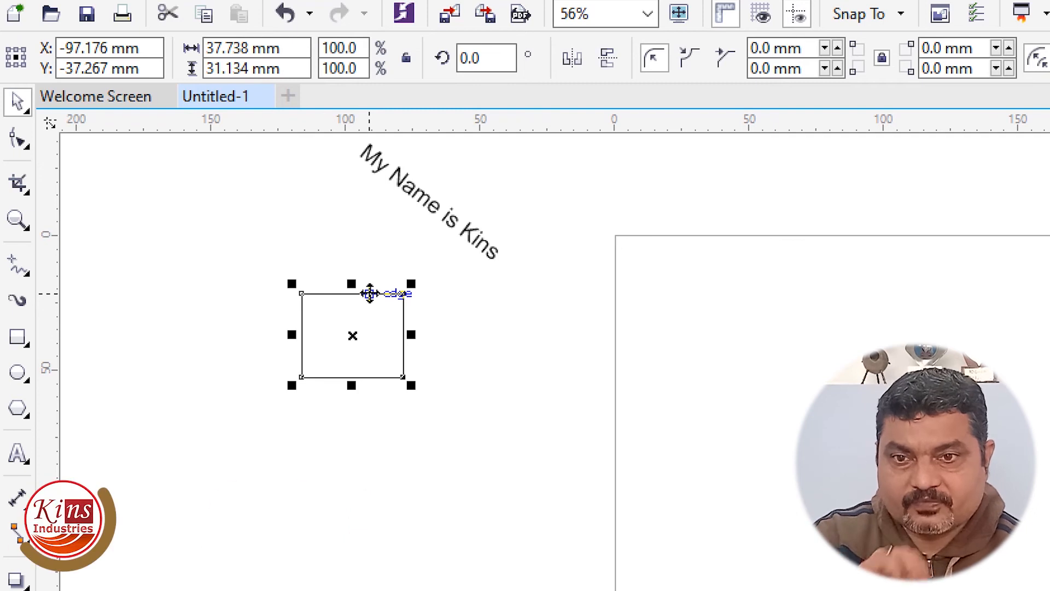
click(370, 294)
drag(413, 283, 400, 351)
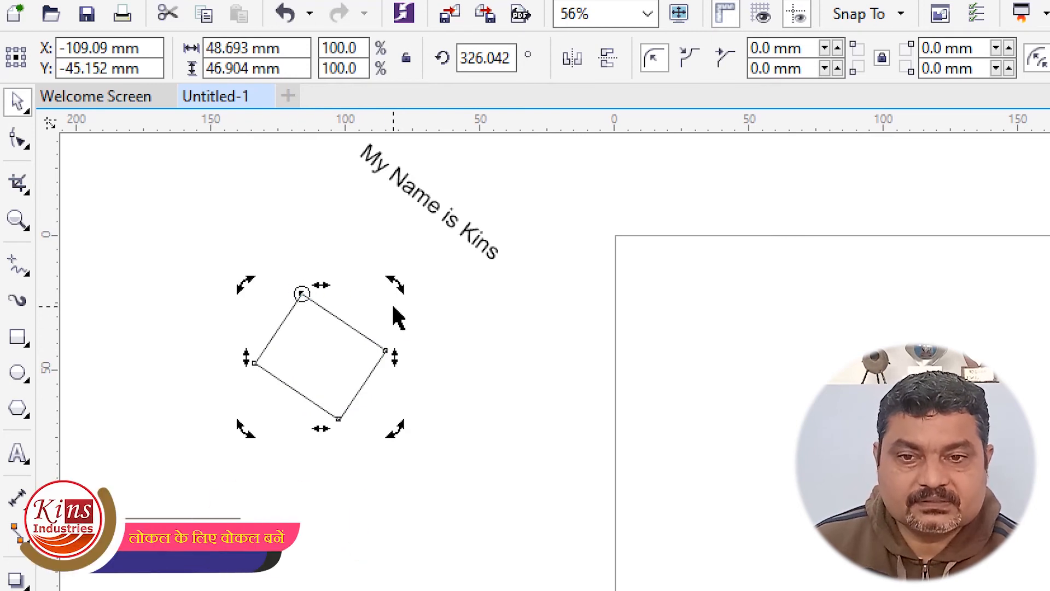
drag(394, 286, 373, 244)
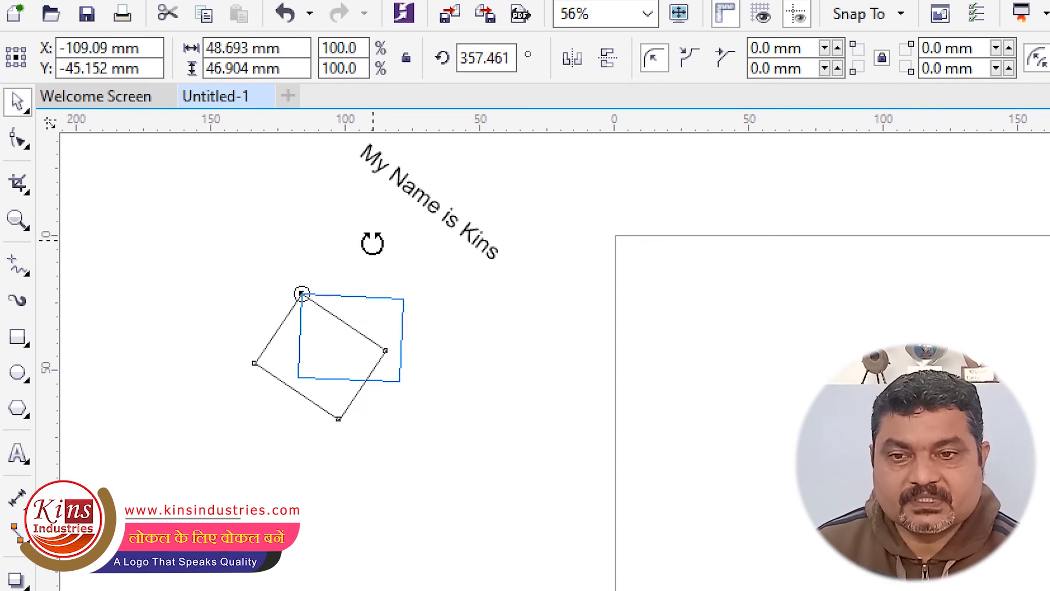
drag(373, 243, 374, 237)
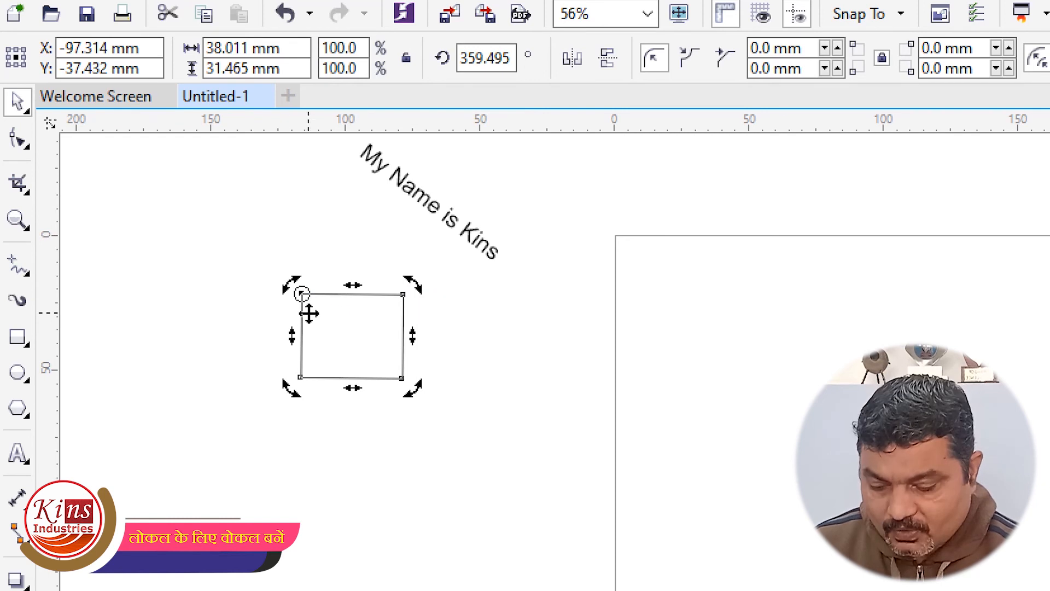
key(ctrl+z)
key(ctrl+z)
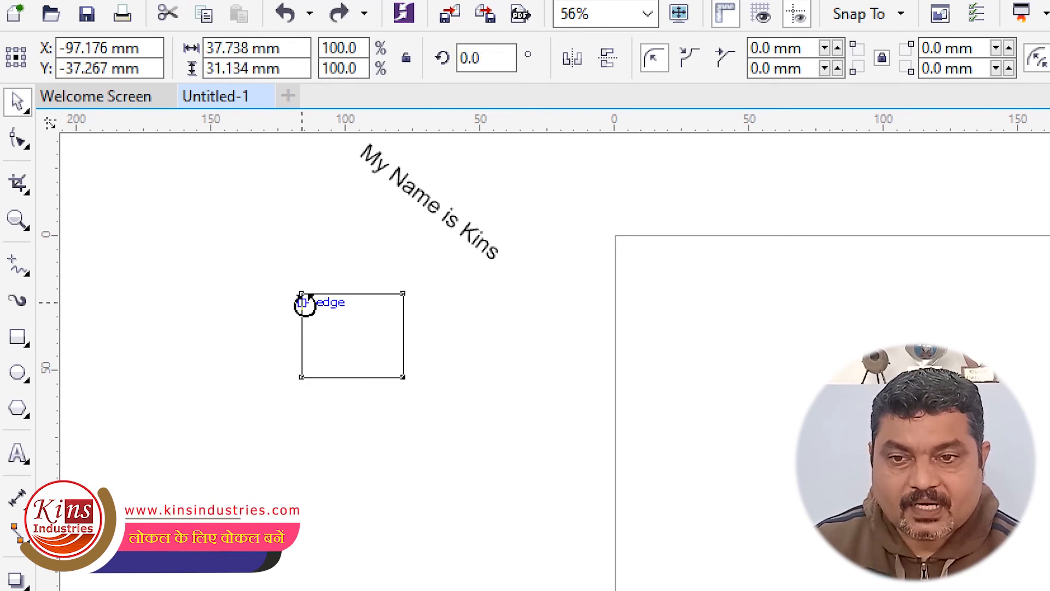
key(ctrl+z)
Move the tilted text down and left to about X -92 mm, Y -36 mm, and delete it.
click(410, 200)
drag(410, 201, 339, 312)
drag(424, 379, 428, 378)
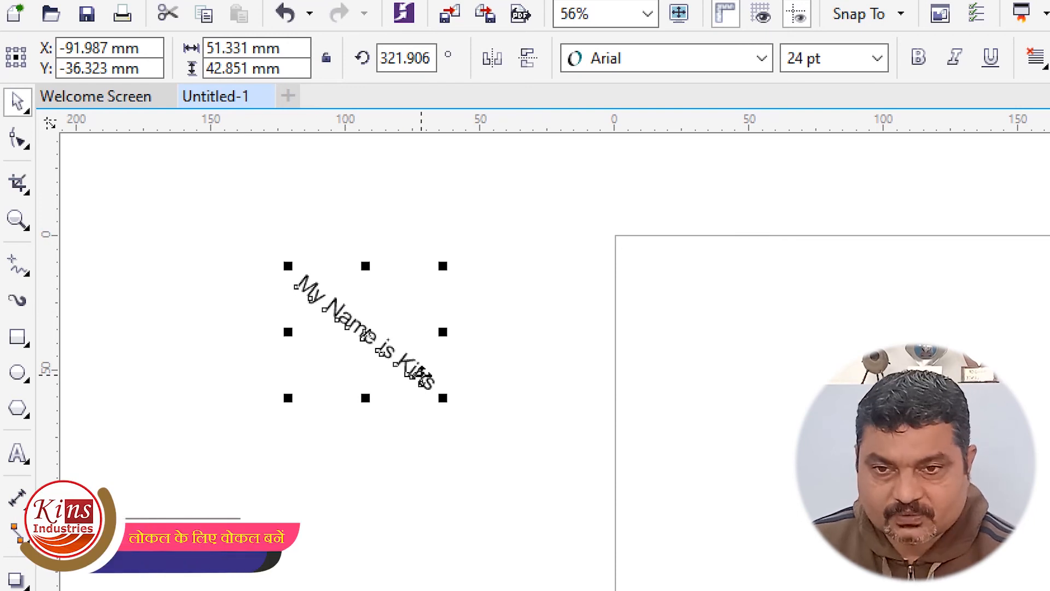
key(Delete)
click(18, 454)
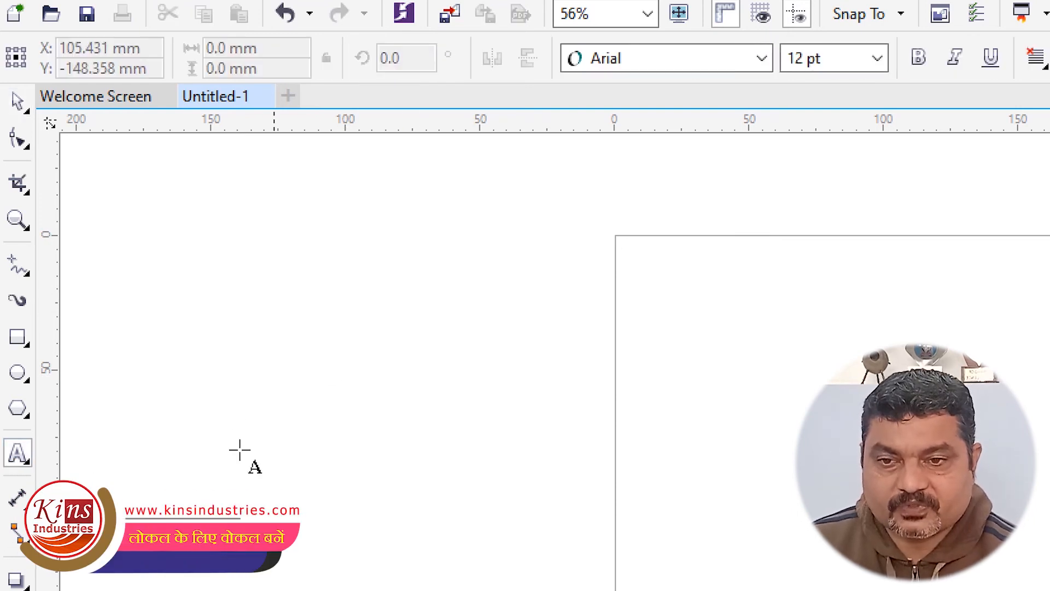
click(225, 333)
text(www)
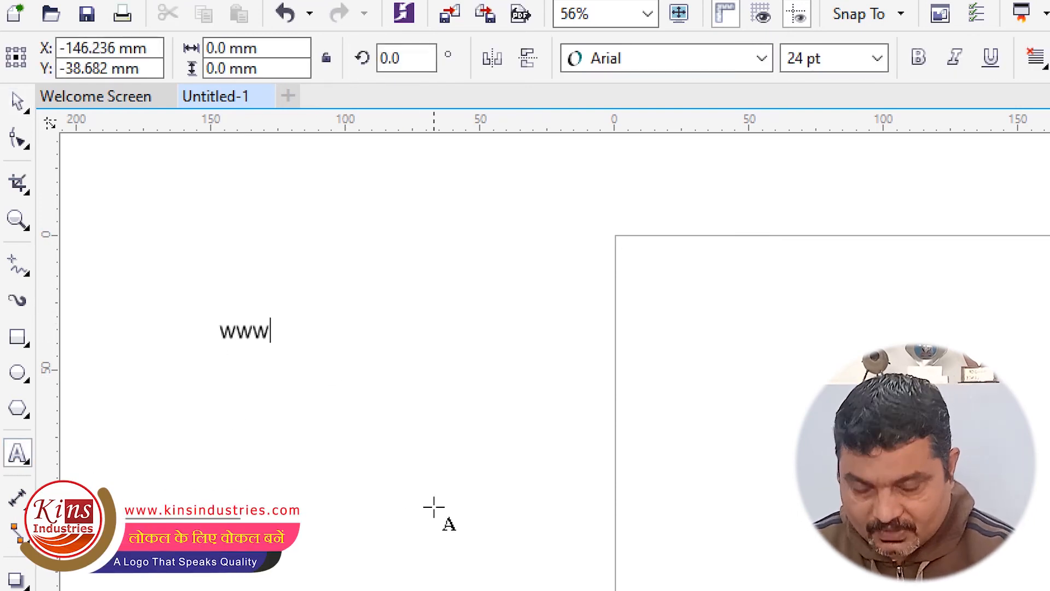
text(.kinsi)
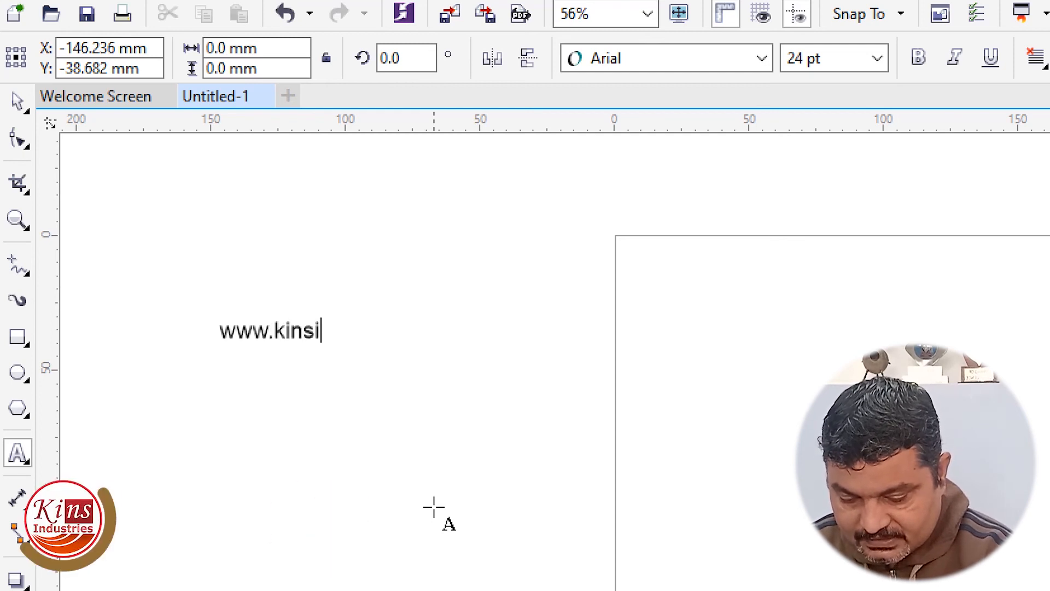
text(ndustries.com)
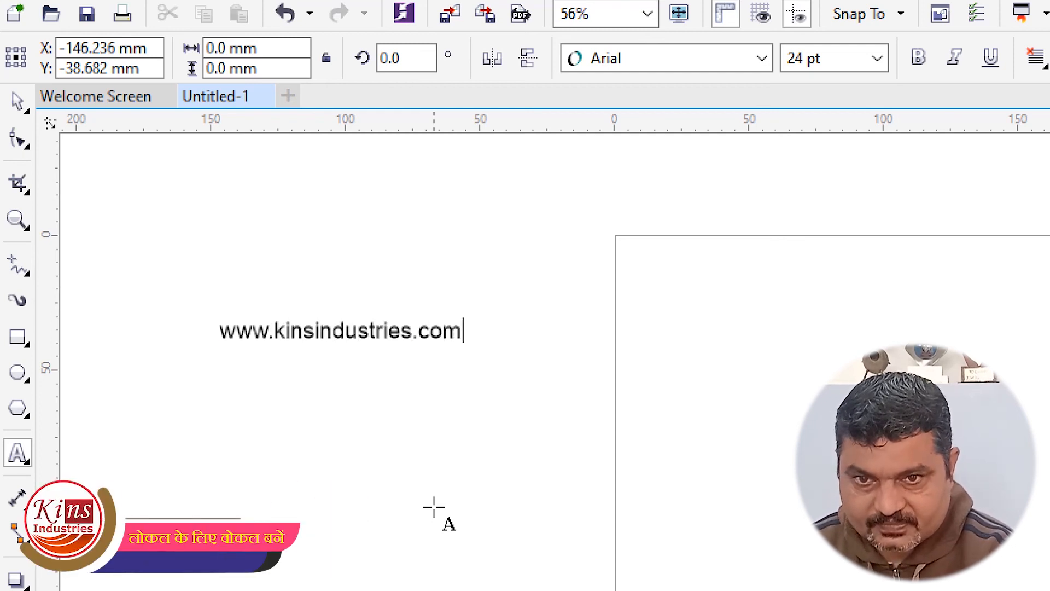
click(18, 101)
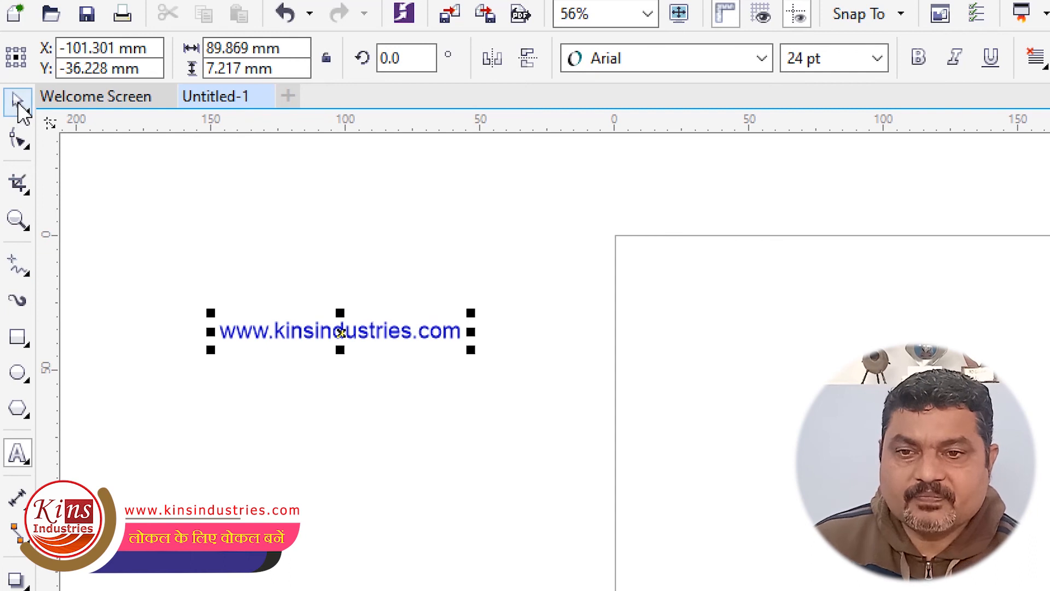
Compare the web address text's rotation handles with its resize handles.
click(370, 331)
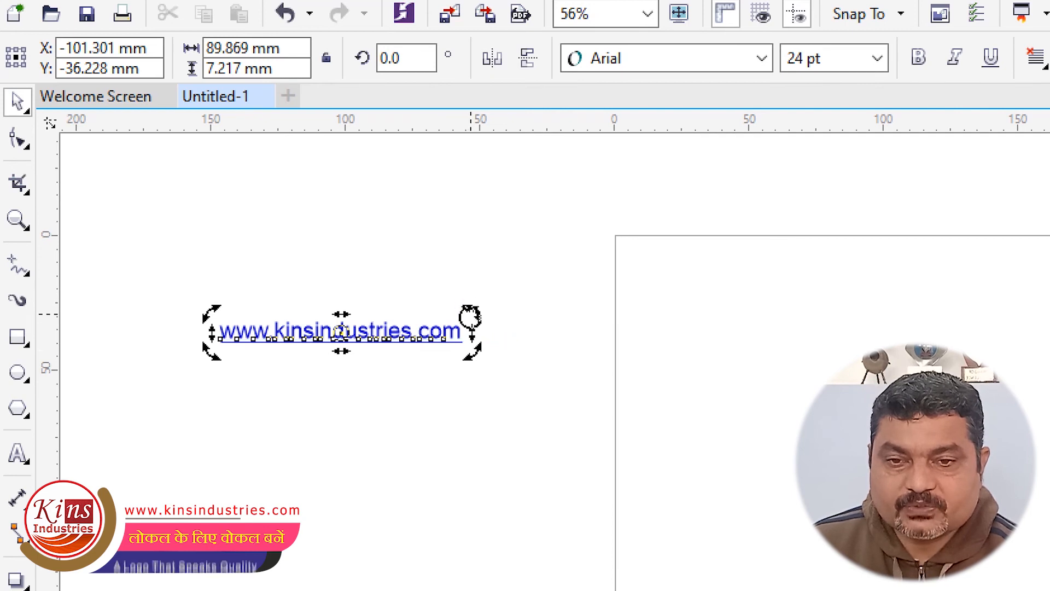
click(237, 221)
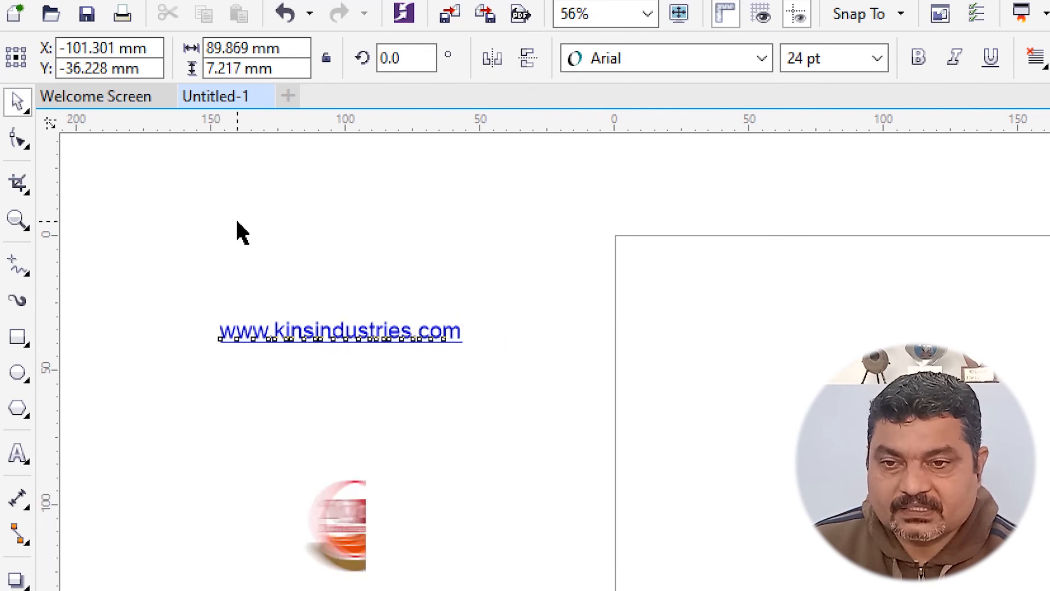
click(277, 331)
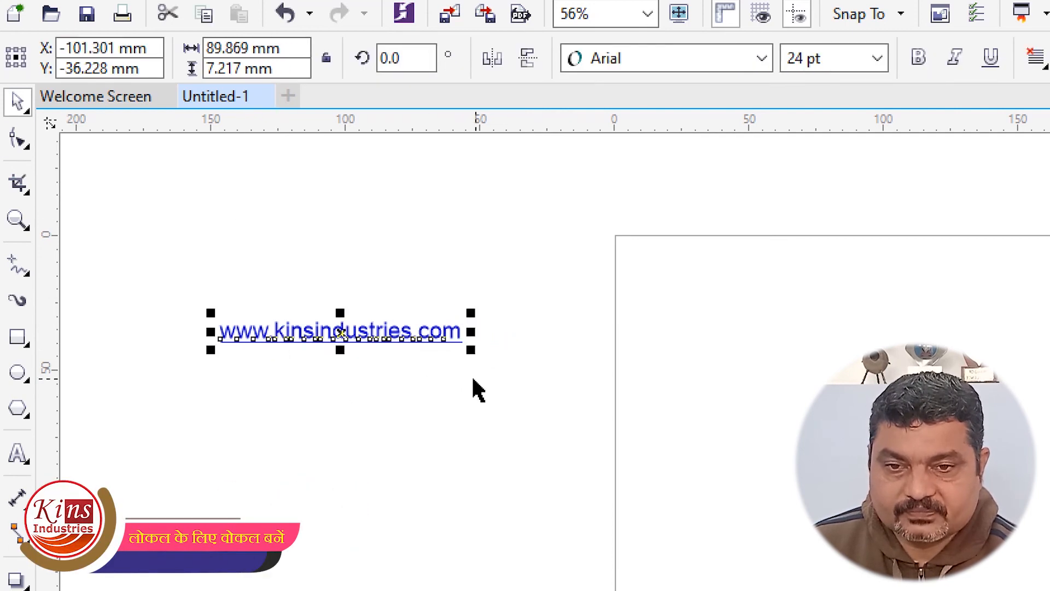
Enlarge the web address text to about 39 pt, rotate it about 22° clockwise around its centre, and undo the rotation.
drag(471, 360, 622, 450)
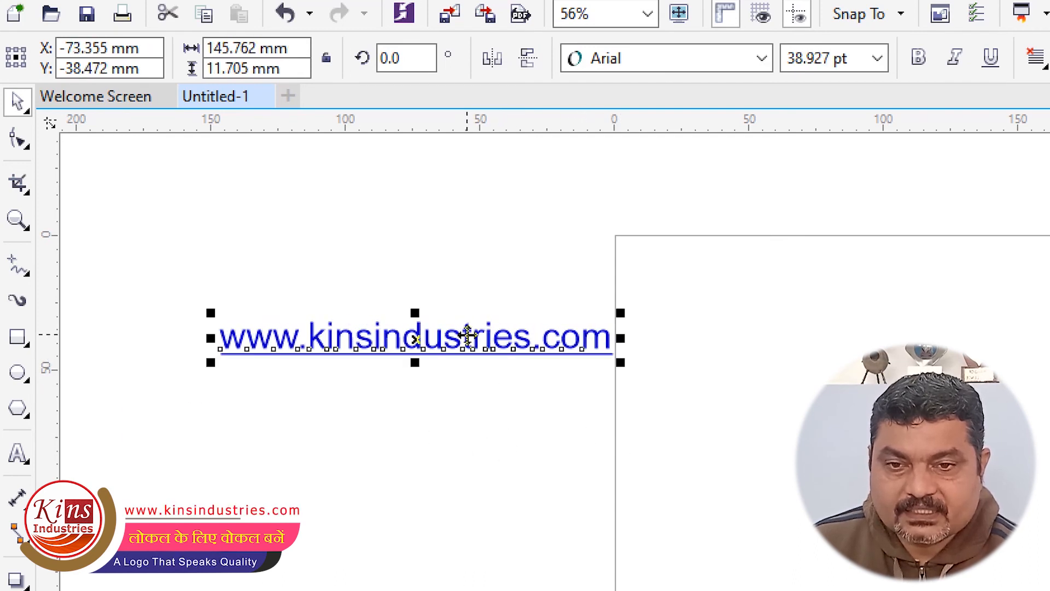
click(467, 335)
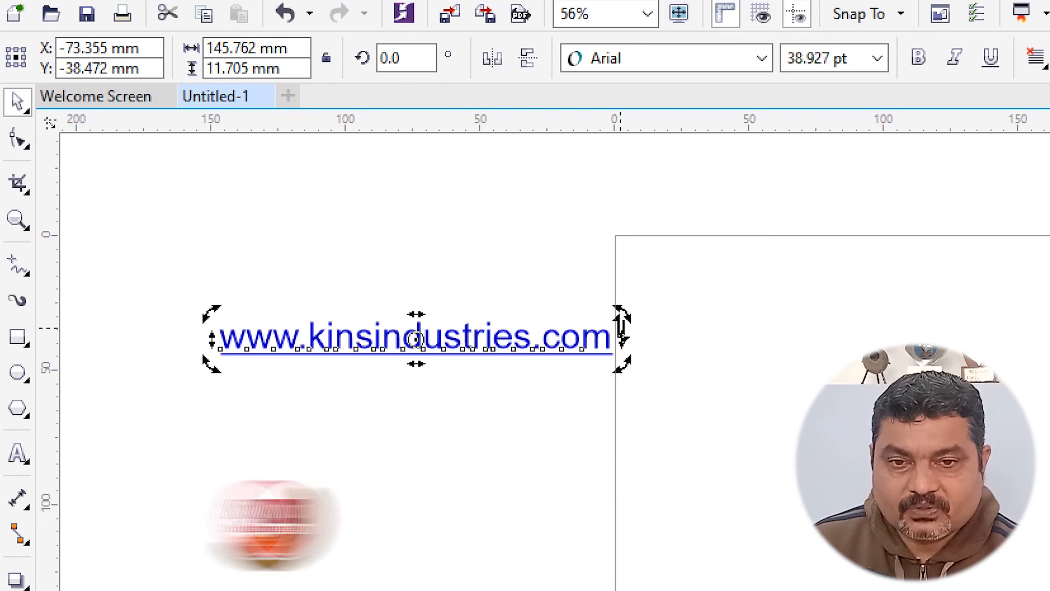
drag(621, 316, 615, 402)
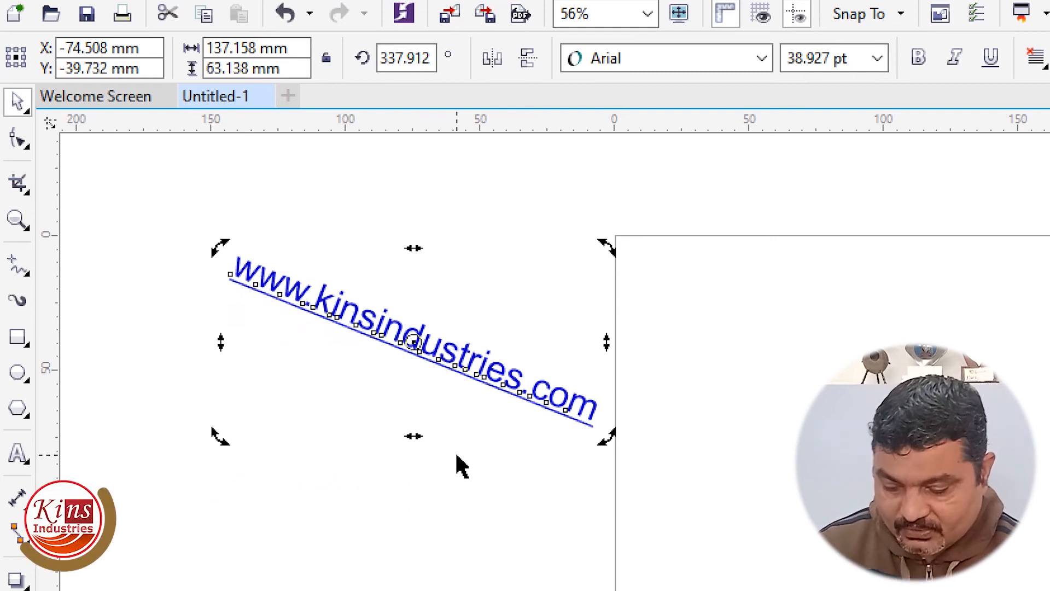
key(ctrl+z)
Try skewing the web address text horizontally and vertically, undoing each skew.
drag(419, 310, 437, 312)
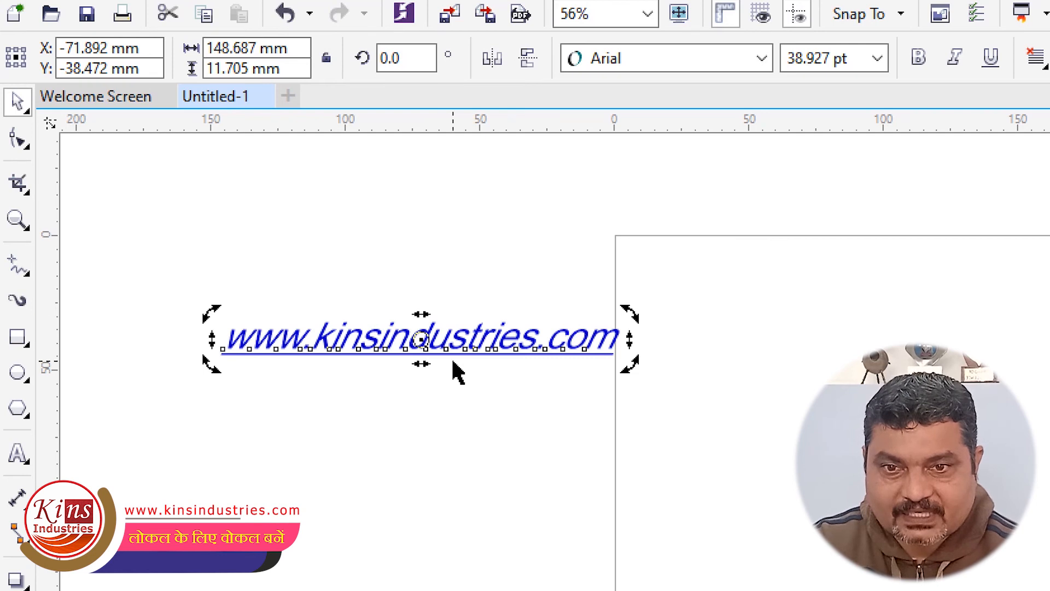
key(ctrl+z)
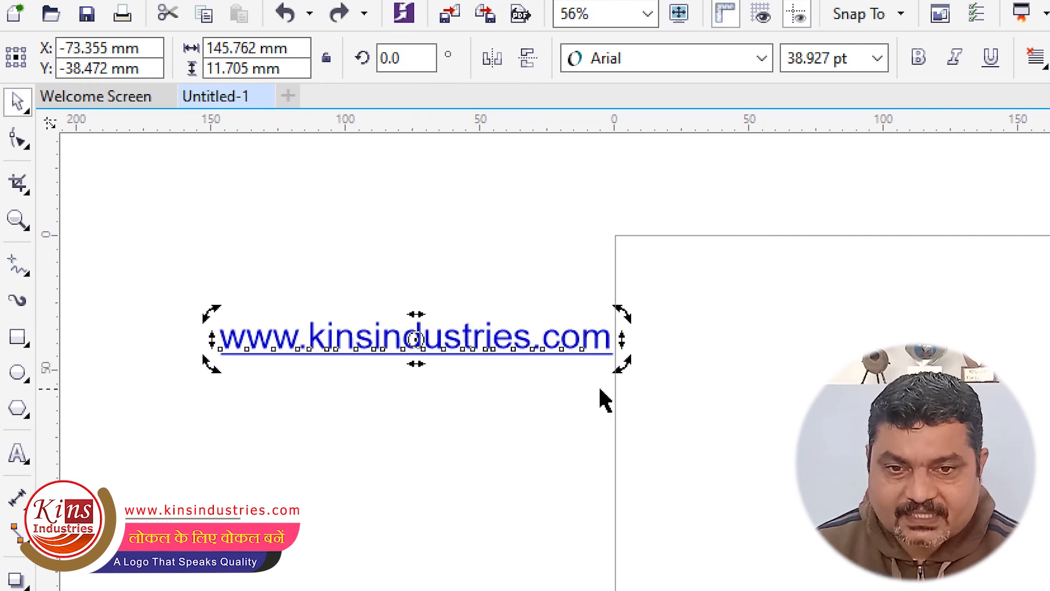
drag(623, 348, 595, 349)
key(ctrl+z)
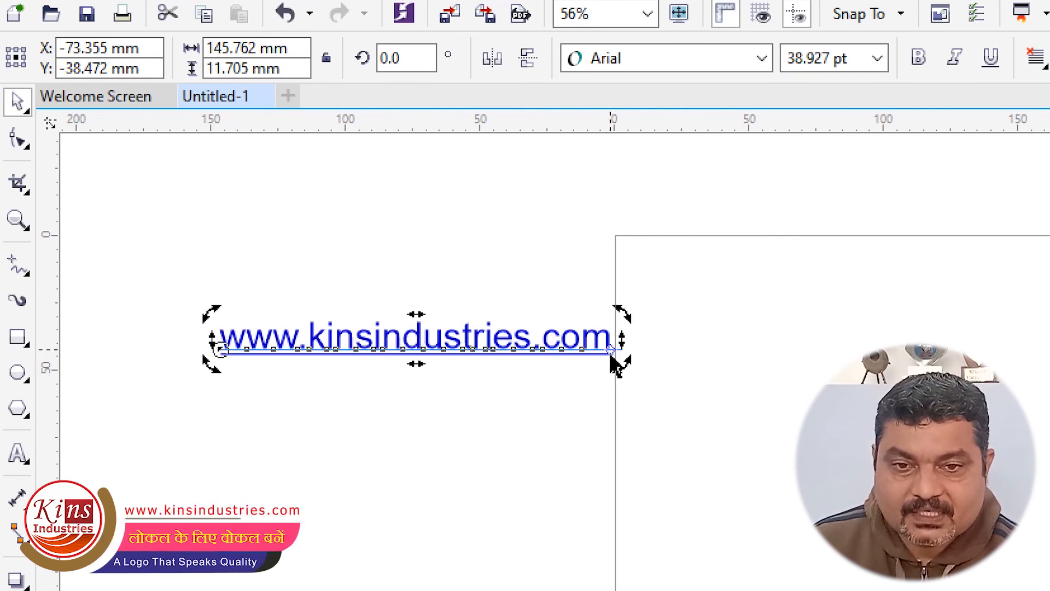
Rotate the web address text about 8° clockwise around its baseline's left end and nearly back, and undo the rotations and the enlargement.
drag(623, 313, 608, 375)
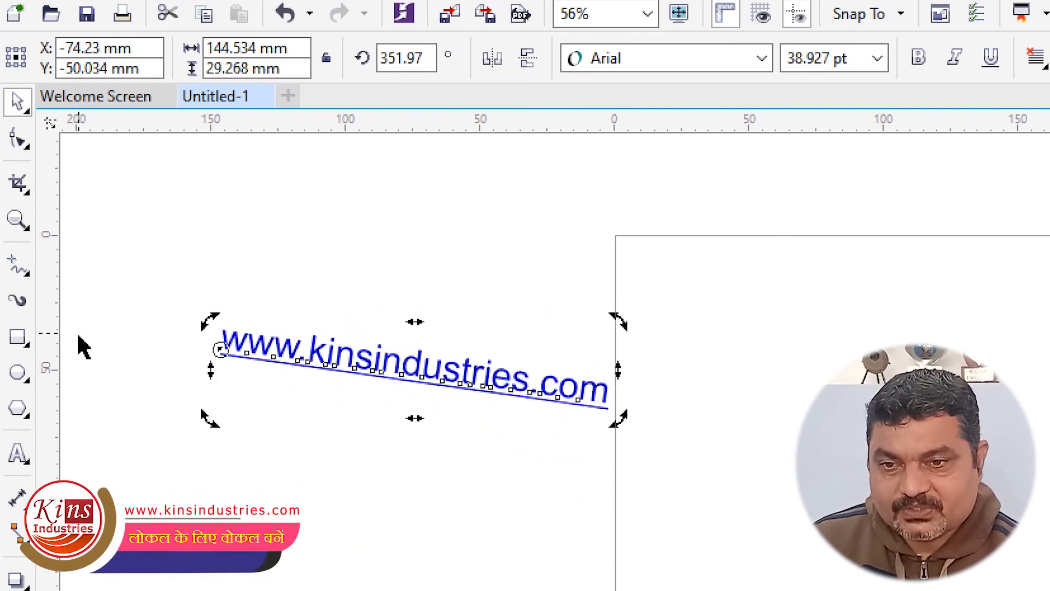
drag(618, 321, 615, 277)
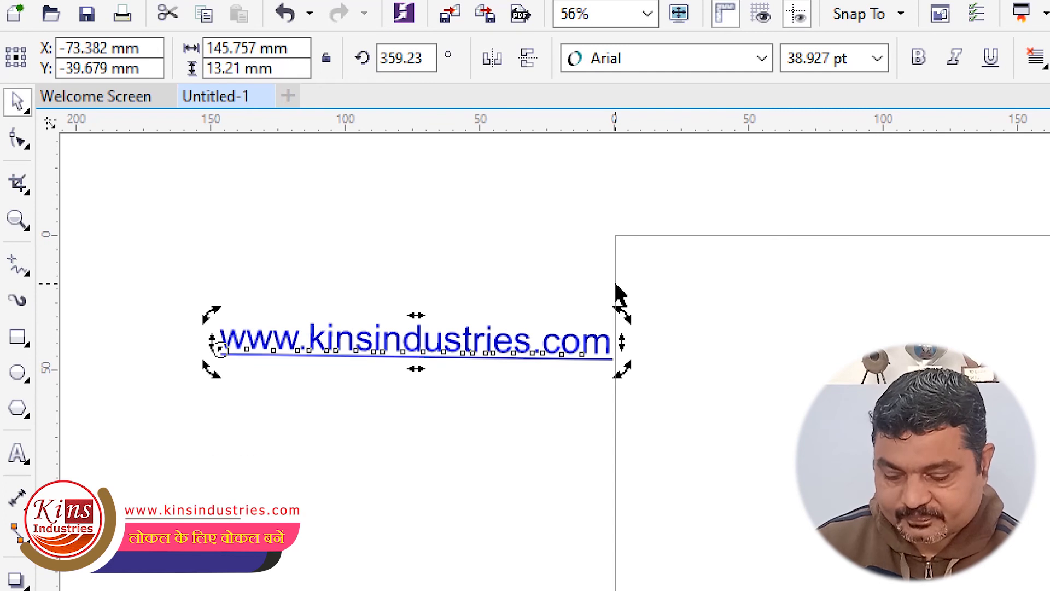
key(ctrl+z)
key(ctrl+z)
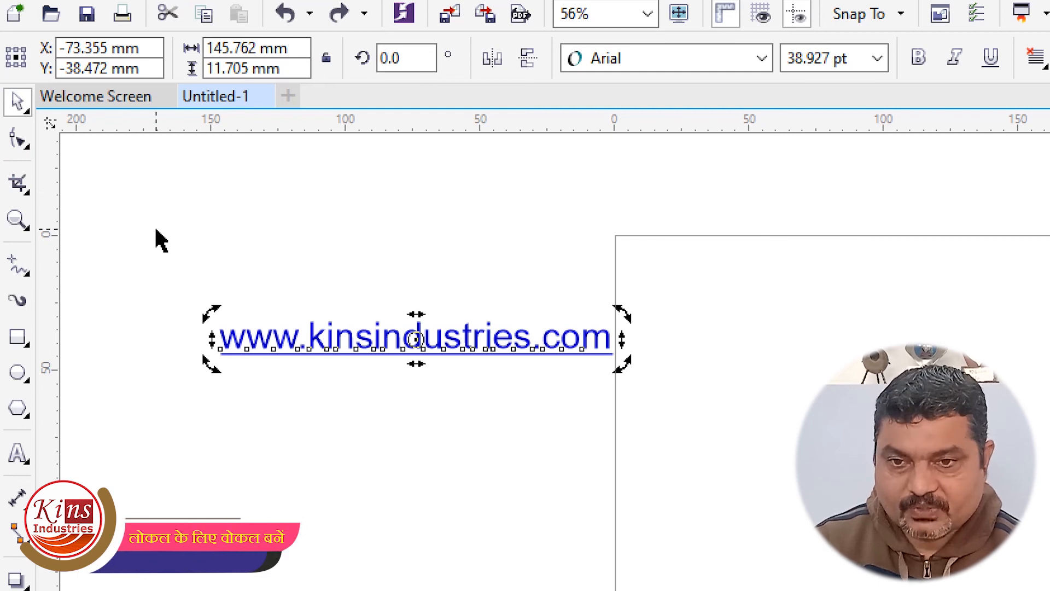
key(ctrl+z)
Deselect the web address text and move it up and right to about X -79 mm, Y -24 mm.
click(353, 304)
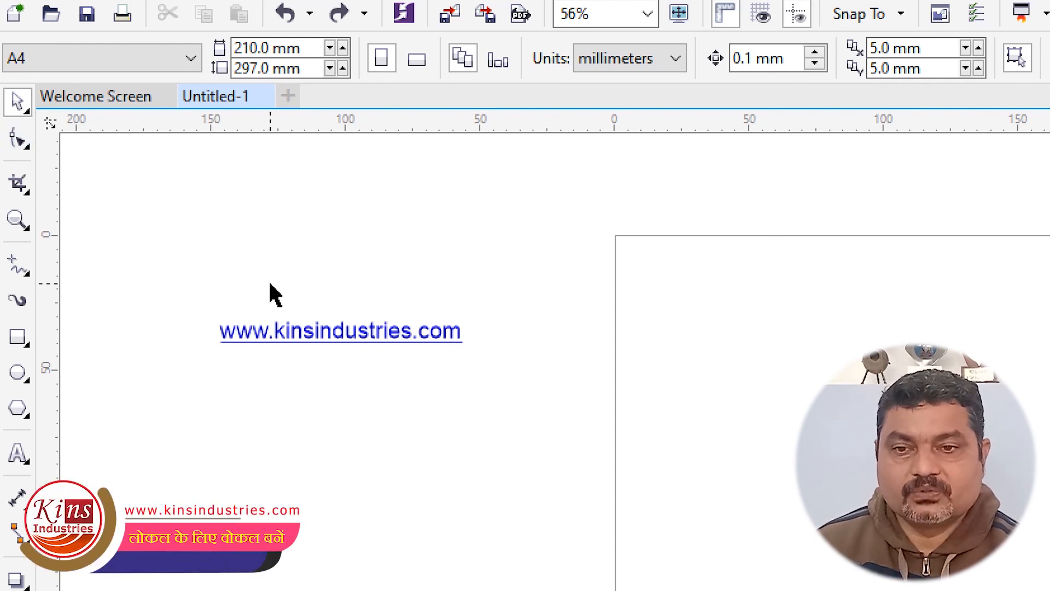
drag(315, 333, 370, 301)
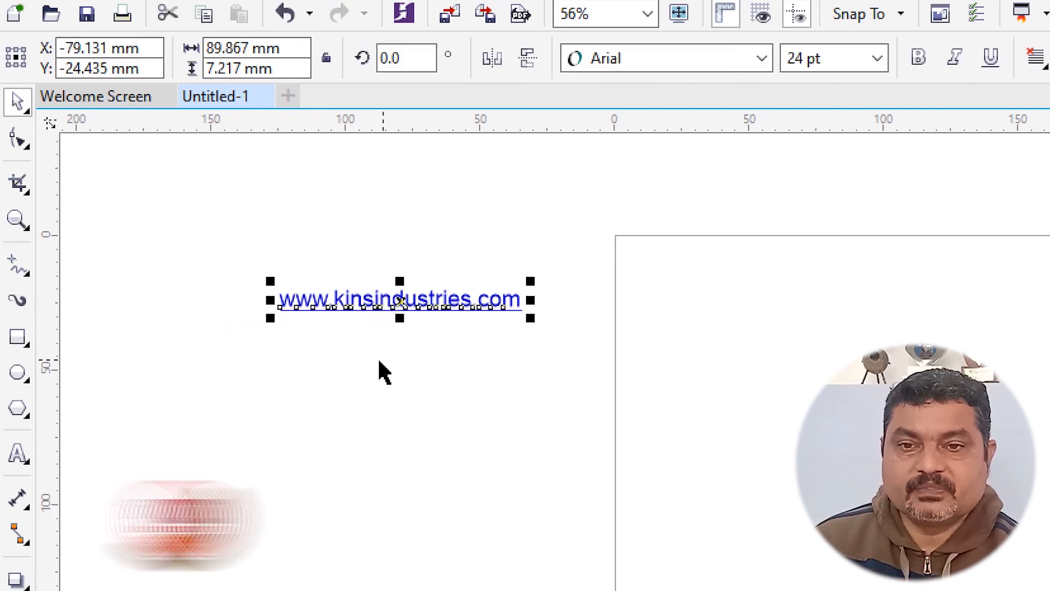